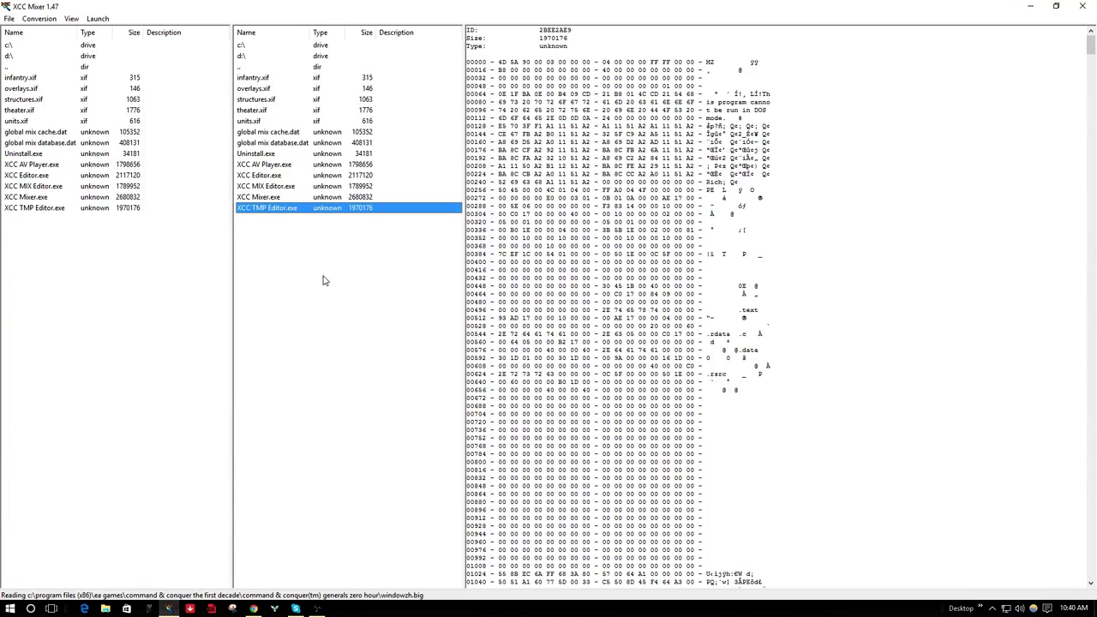
Step: Open the Generals Zero Hour string table in the XCC String Table Editor and list the CONTROLBAR strings
click(97, 18)
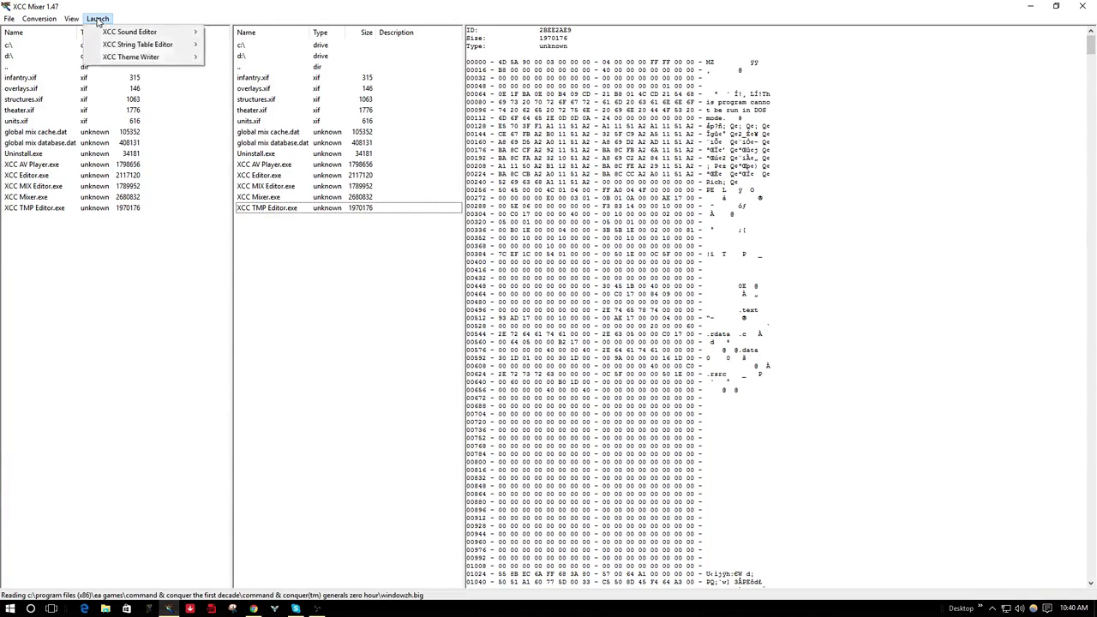
mouse_move(116, 33)
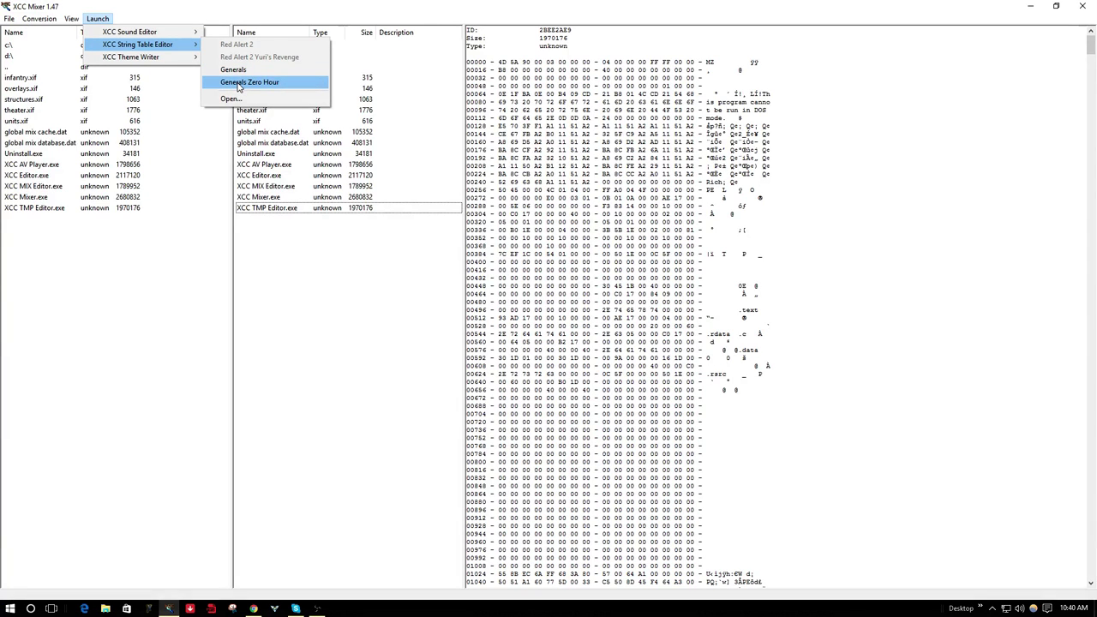
mouse_move(71, 18)
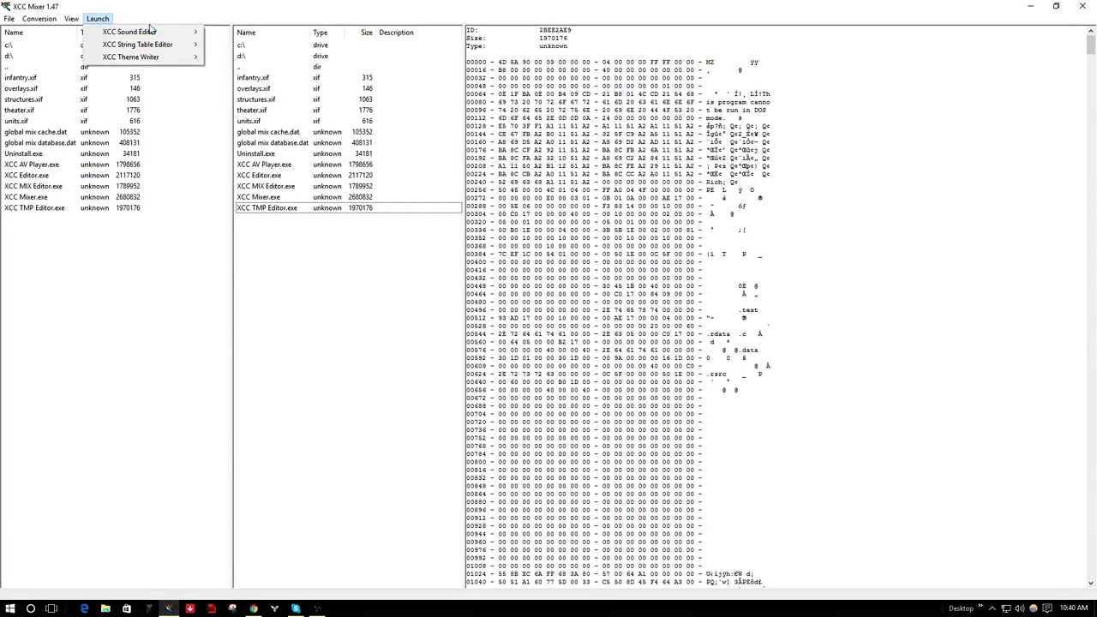
mouse_move(172, 44)
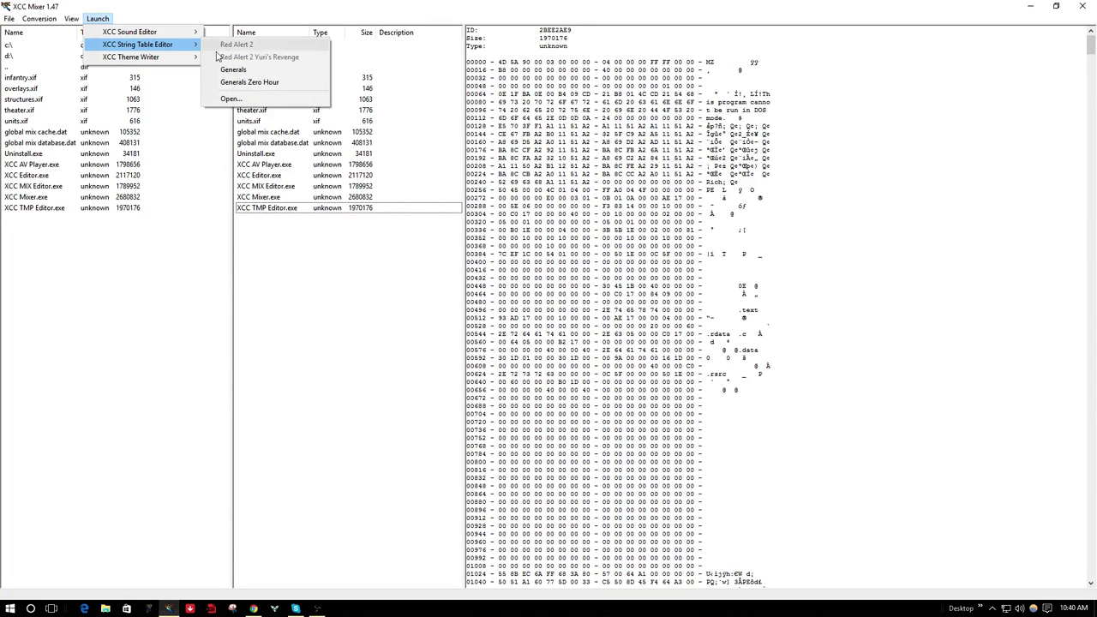
click(235, 82)
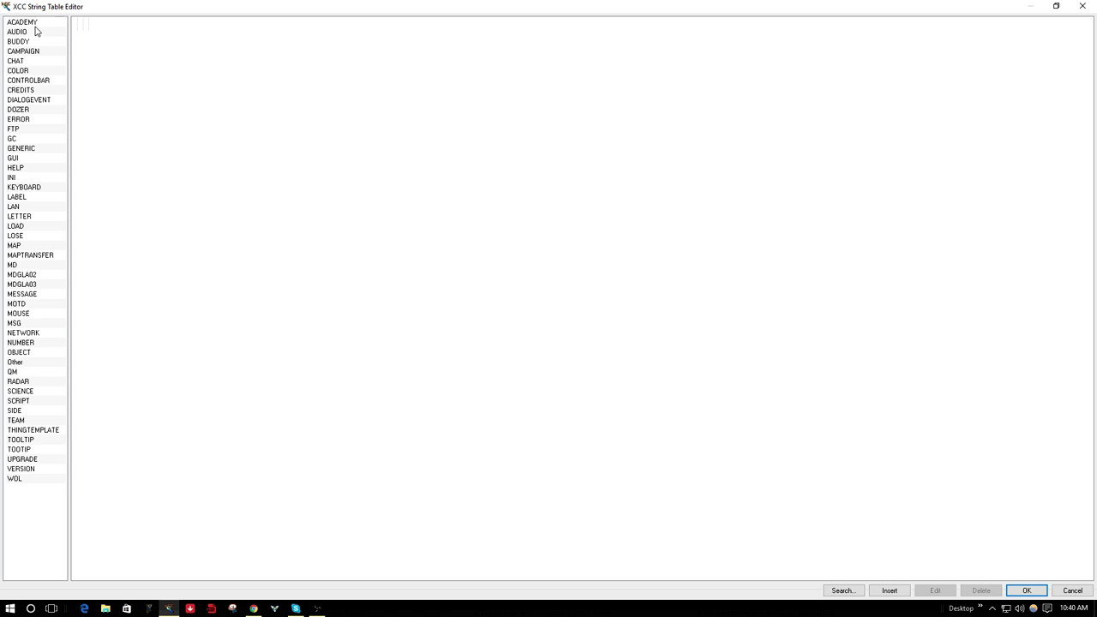
click(34, 82)
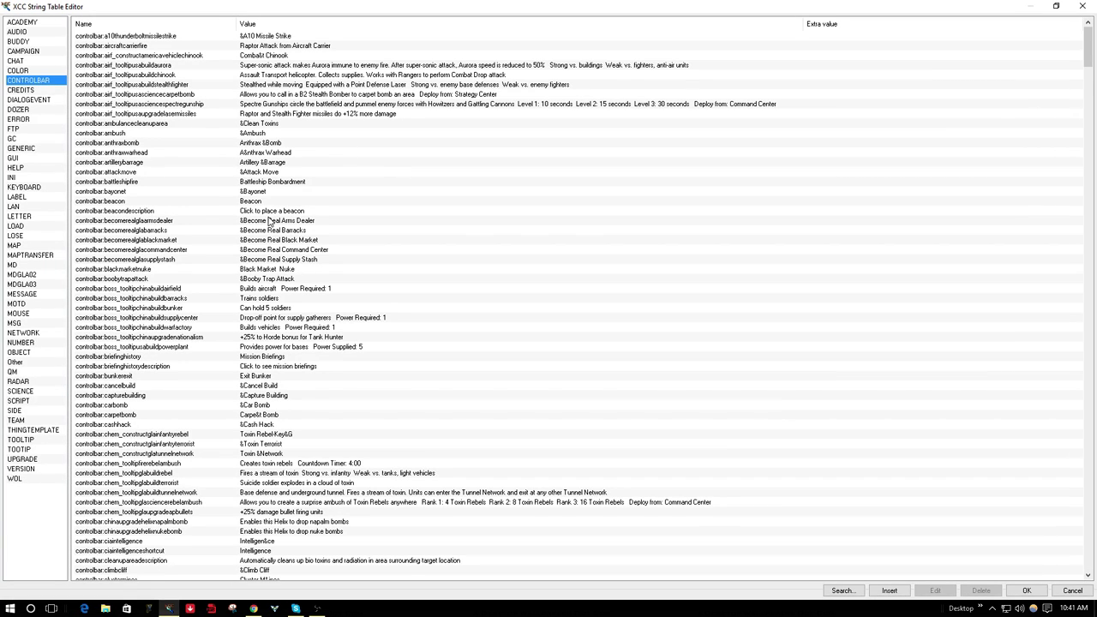
Step: Examine the CONTROLBAR string values, including the Toxin Rebel entry, for how ampersands mark the hotkey letters
scroll(272, 222, down, 7)
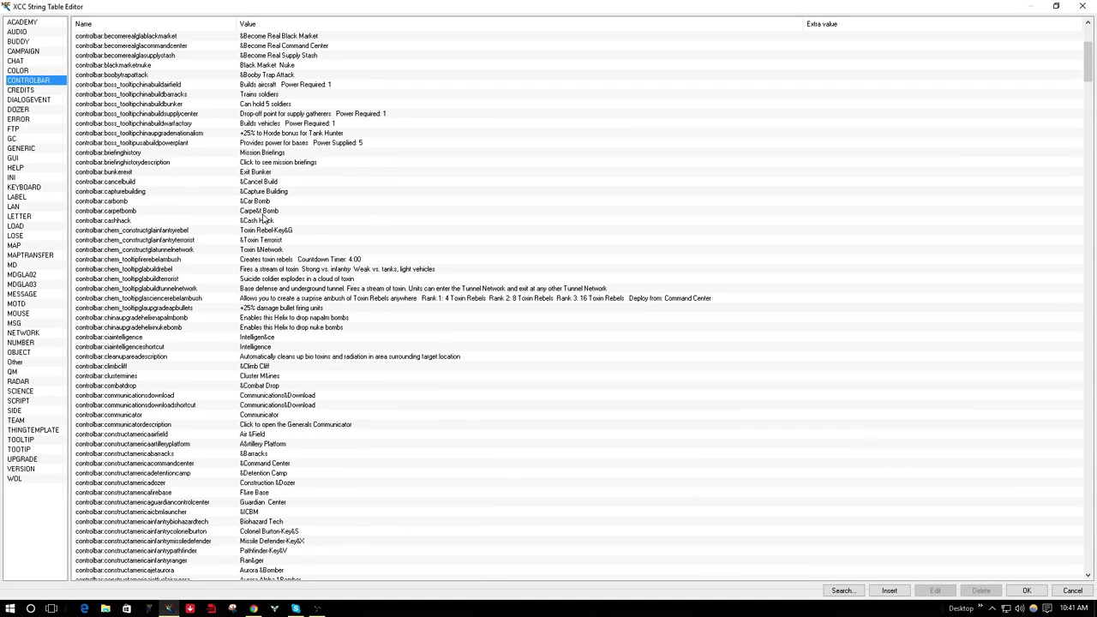
scroll(283, 185, up, 7)
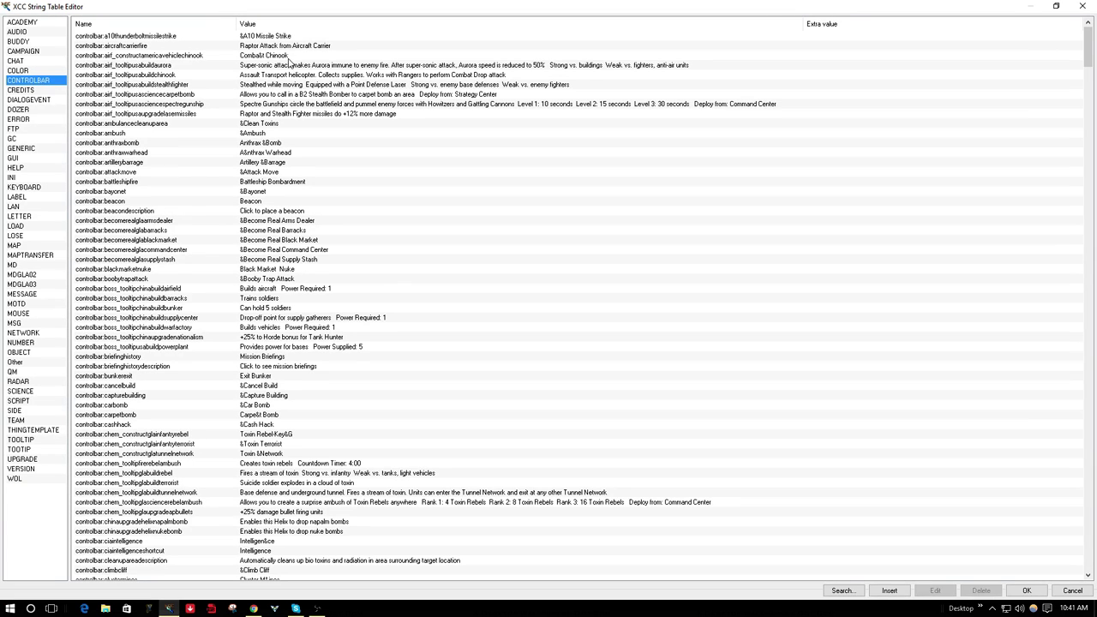
scroll(279, 77, down, 3)
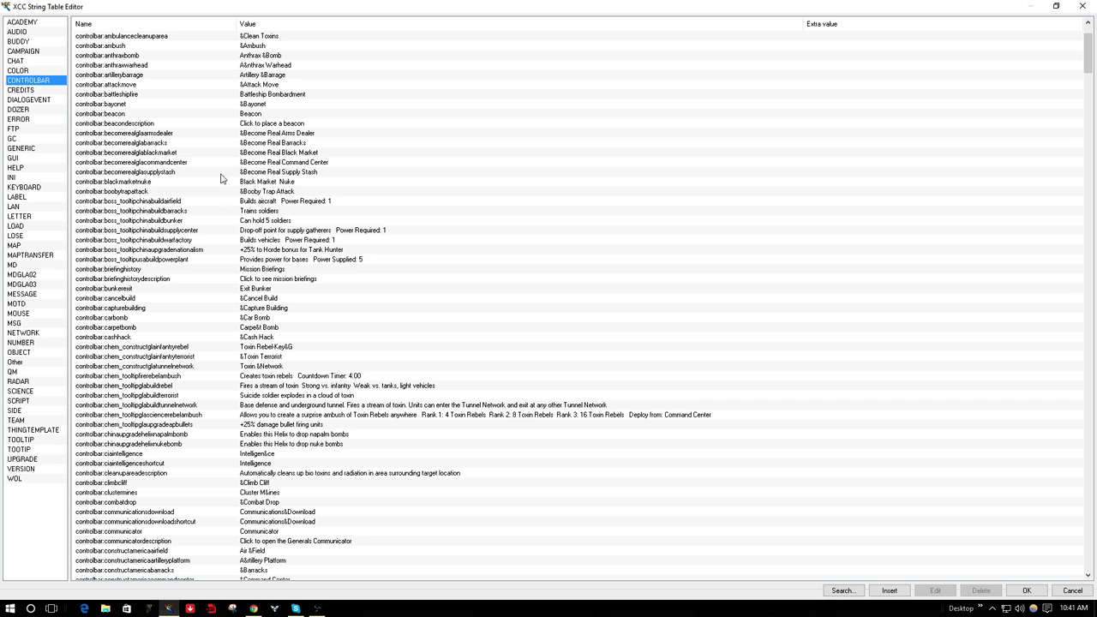
scroll(248, 210, down, 4)
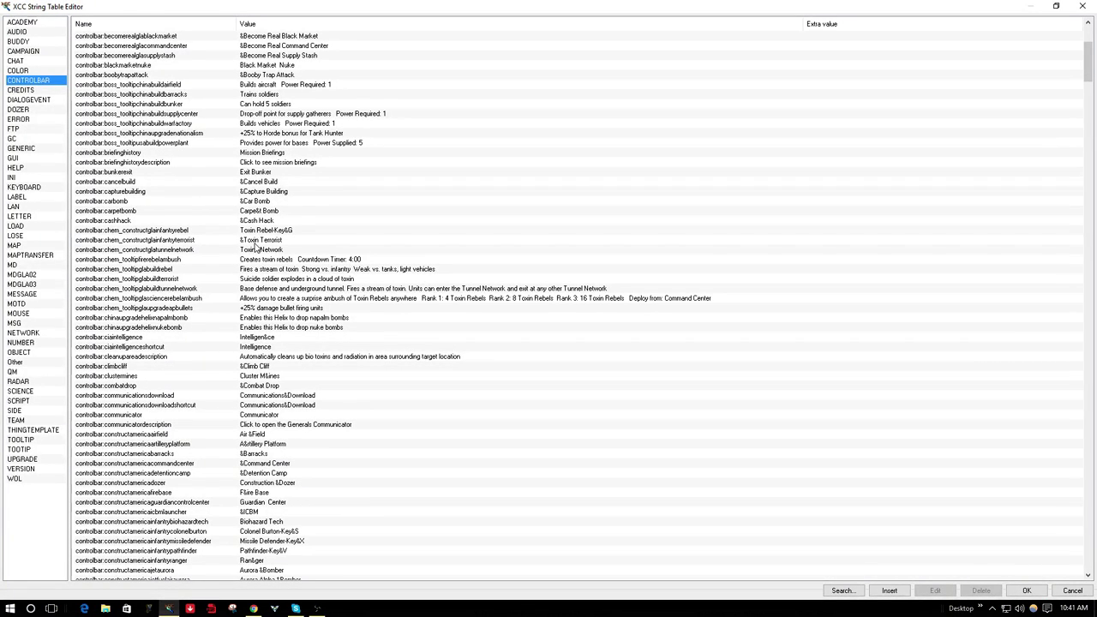
scroll(311, 237, down, 2)
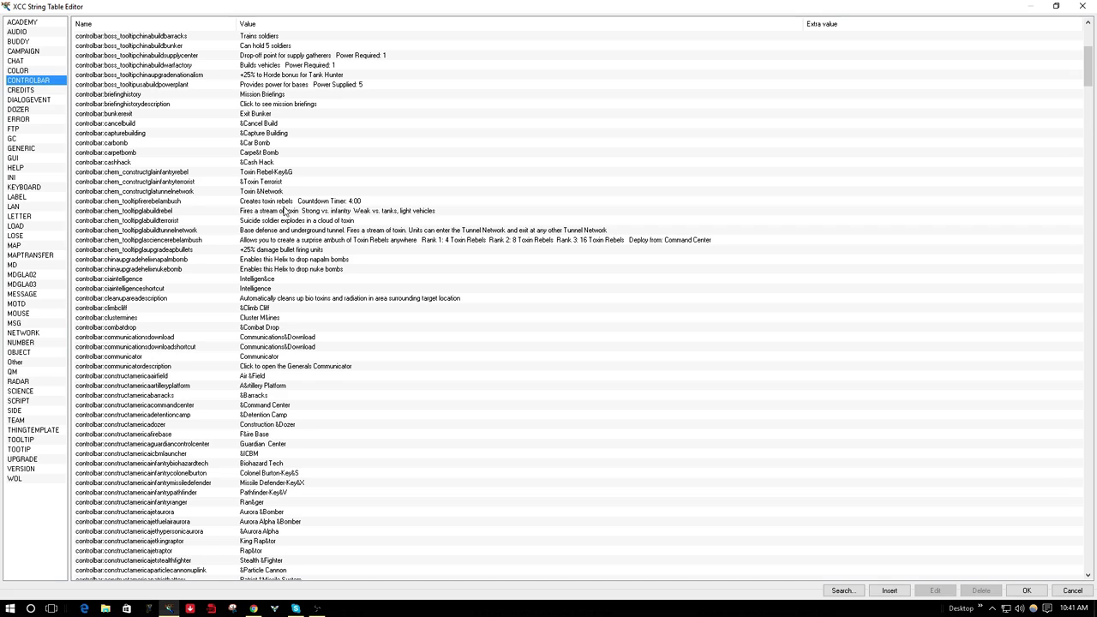
click(291, 174)
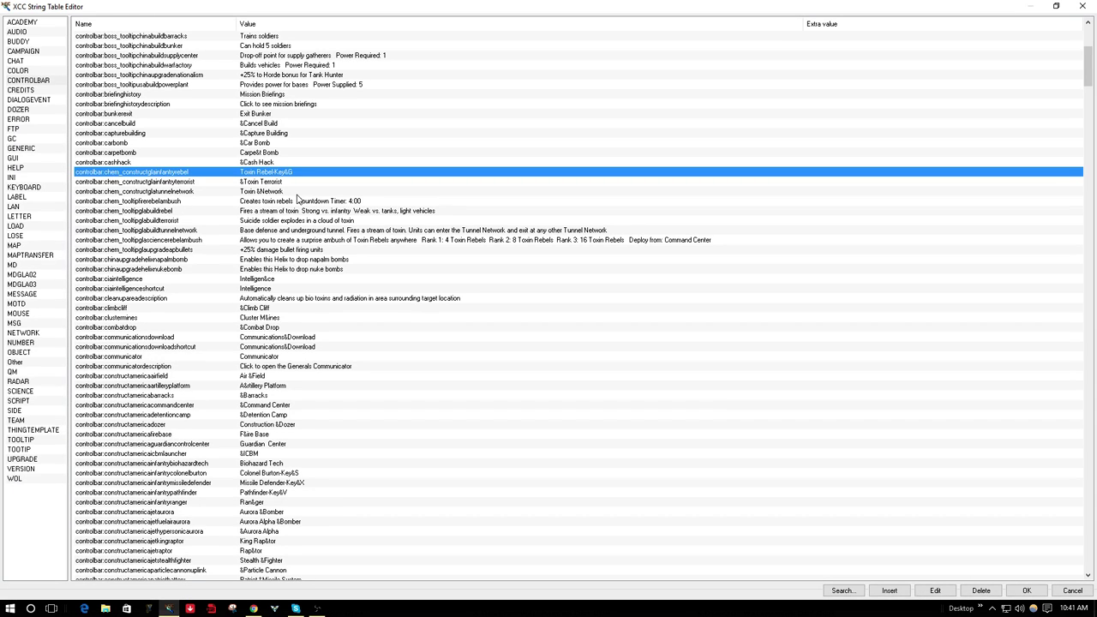
scroll(294, 173, down, 3)
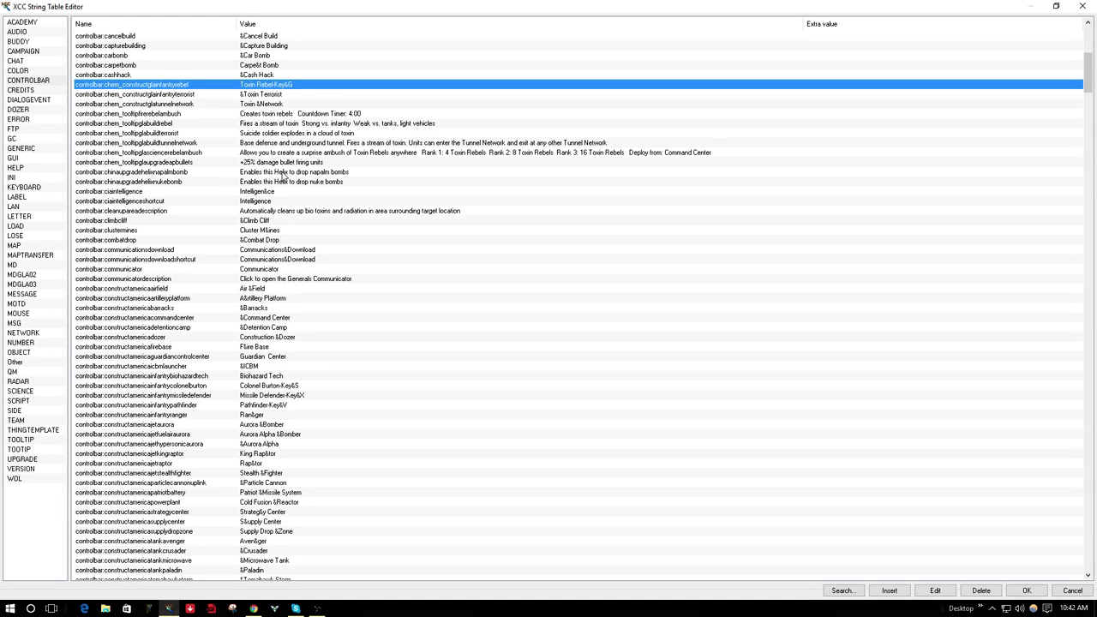
scroll(296, 180, down, 3)
scroll(291, 154, up, 3)
scroll(291, 126, down, 3)
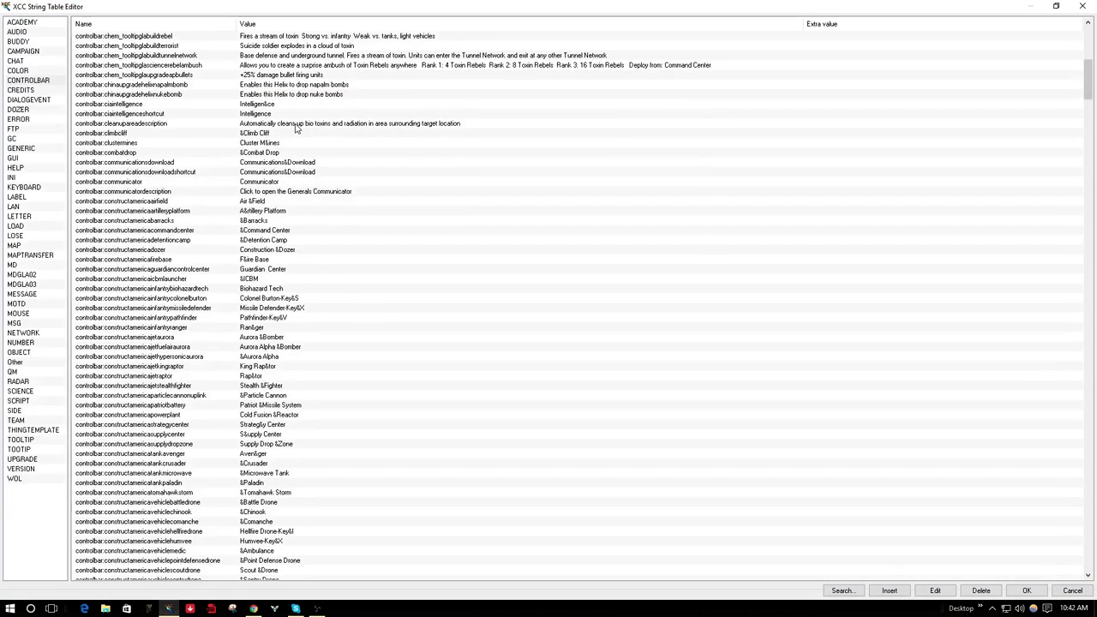
scroll(295, 129, down, 4)
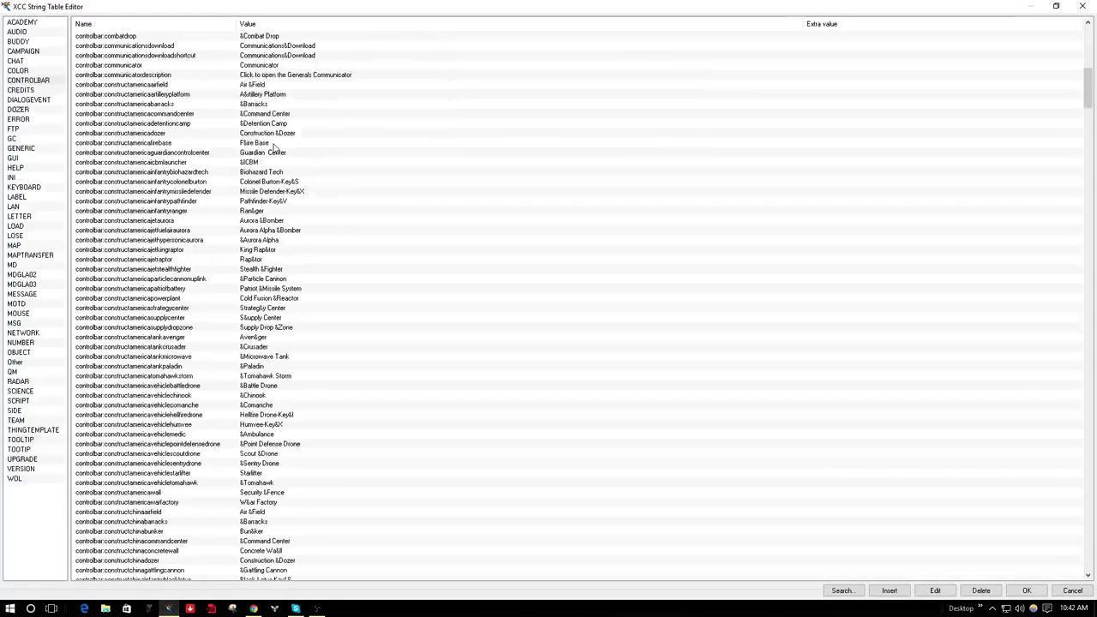
Step: View the America Missile Defender string in its edit dialog, and dismiss the dialog
click(269, 193)
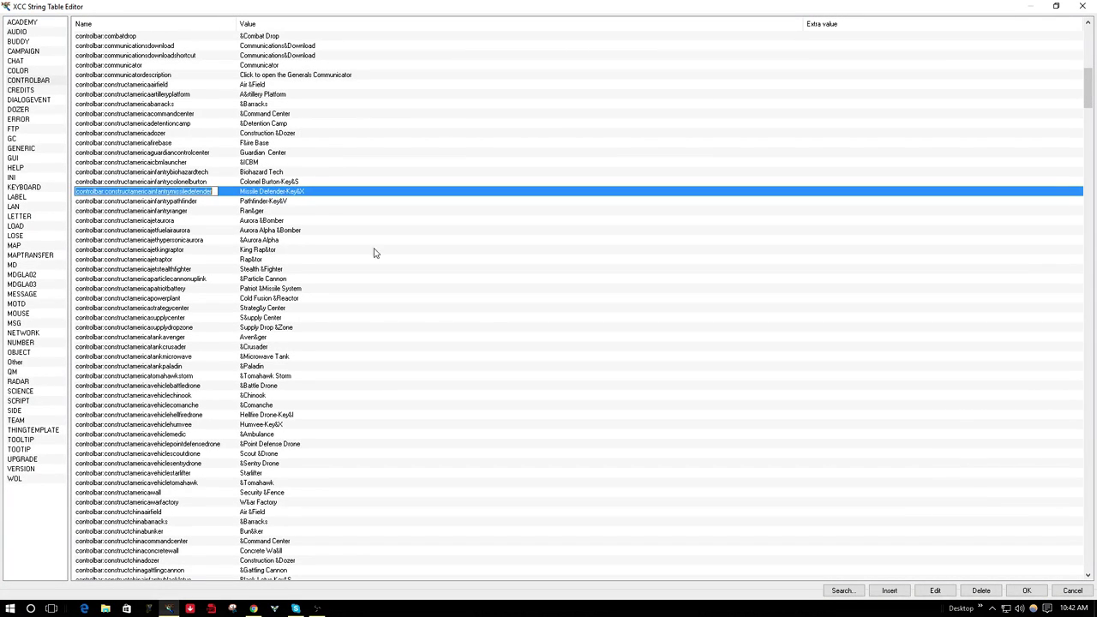
click(934, 591)
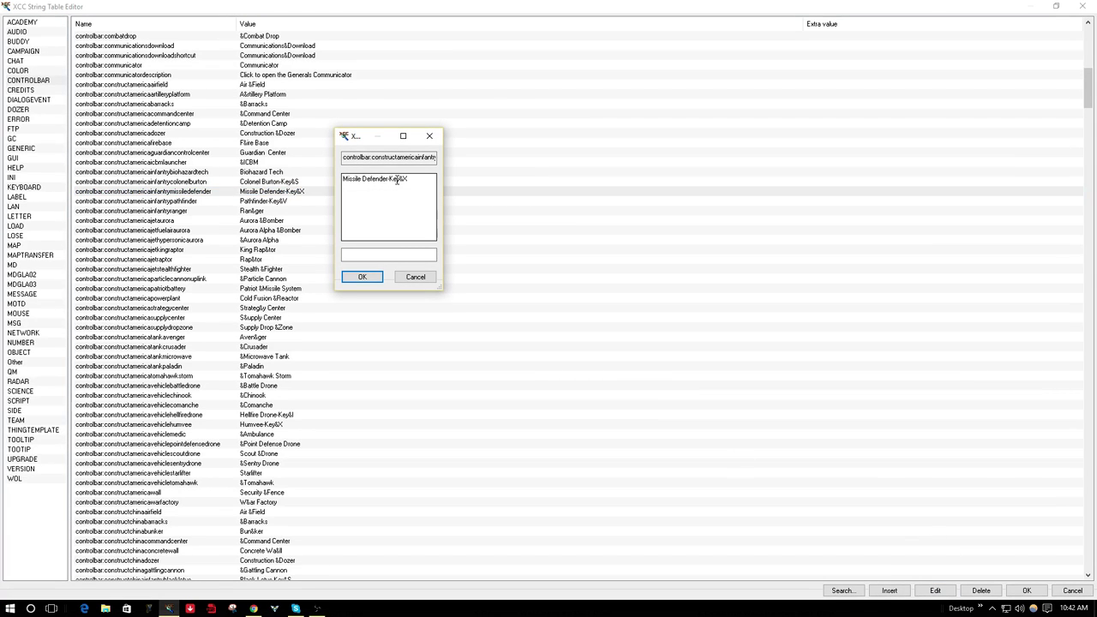
click(418, 179)
click(429, 135)
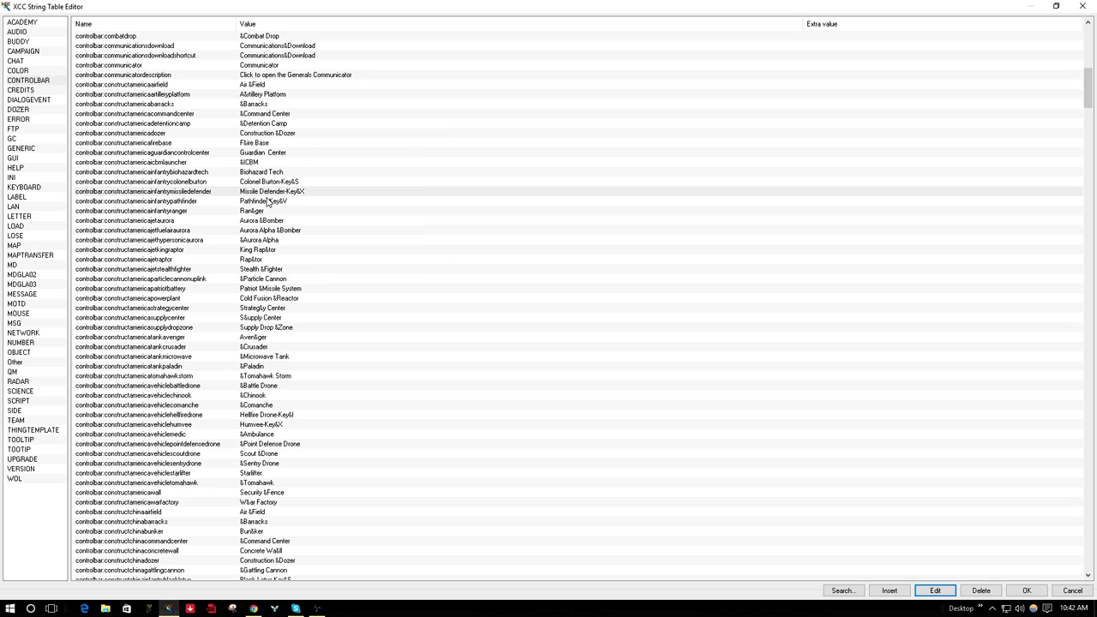
Step: Try to change the America Ranger string's hotkey to L with a key suffix ending in "&L", and cancel the edit
click(261, 212)
click(937, 588)
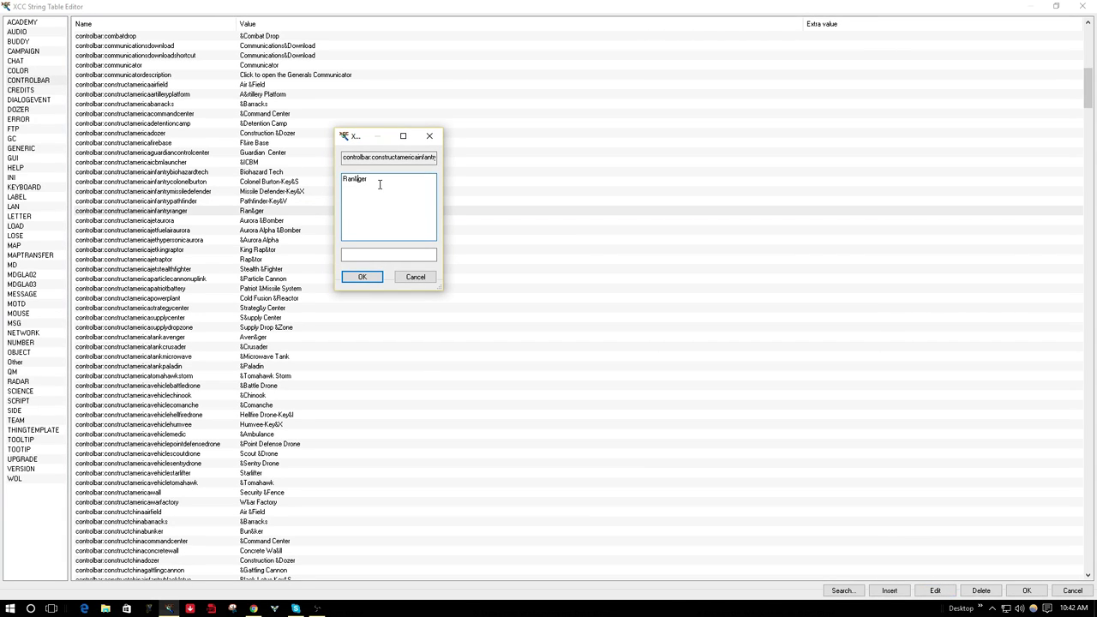
key(BackSpace)
text(-K)
text(&L)
click(415, 277)
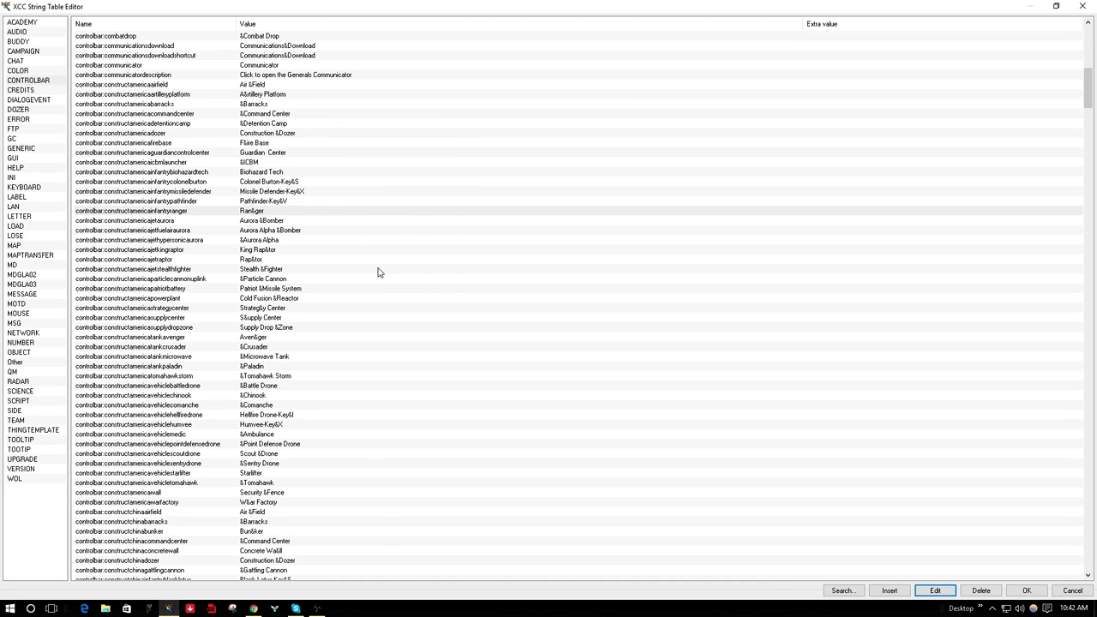
Step: Inspect the hotkey suffix of the America Colonel Burton string in its edit dialog, and cancel the dialog
click(285, 201)
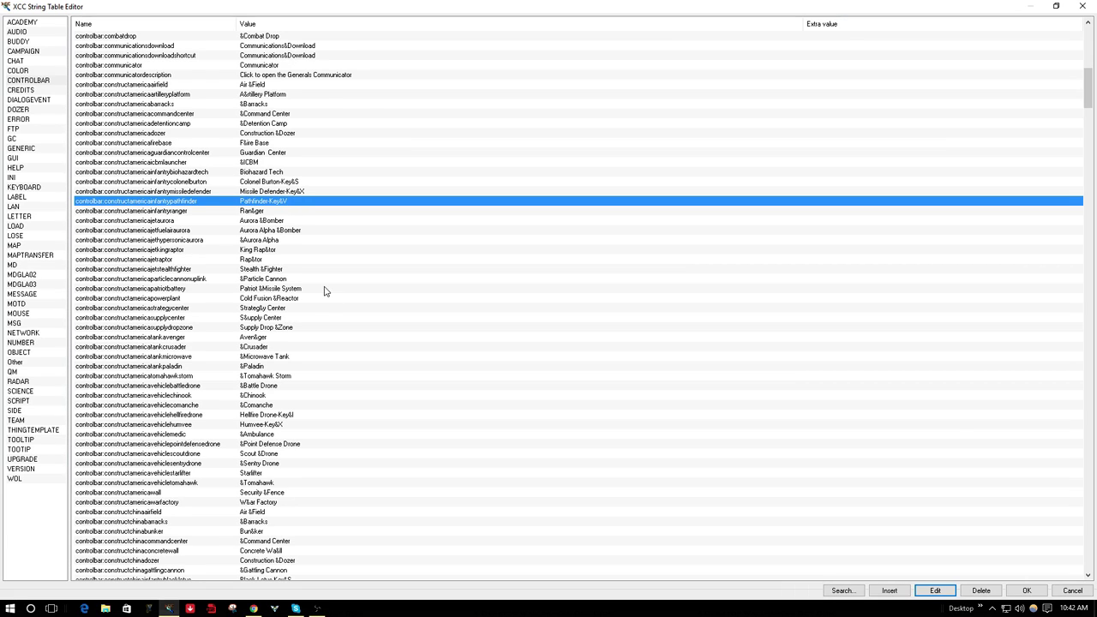
click(266, 182)
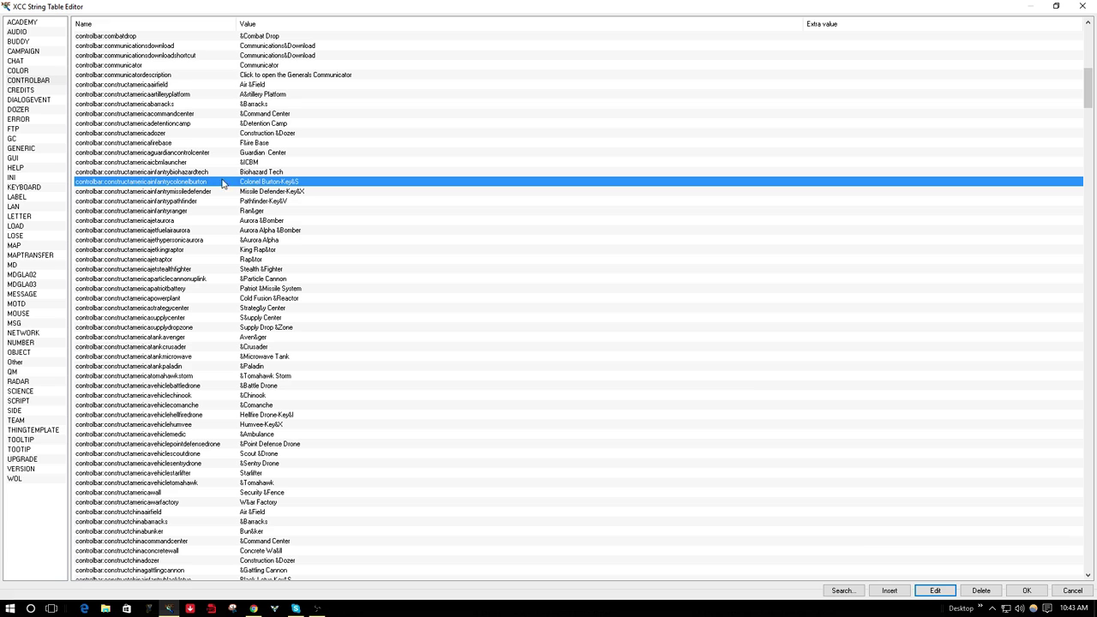
click(934, 591)
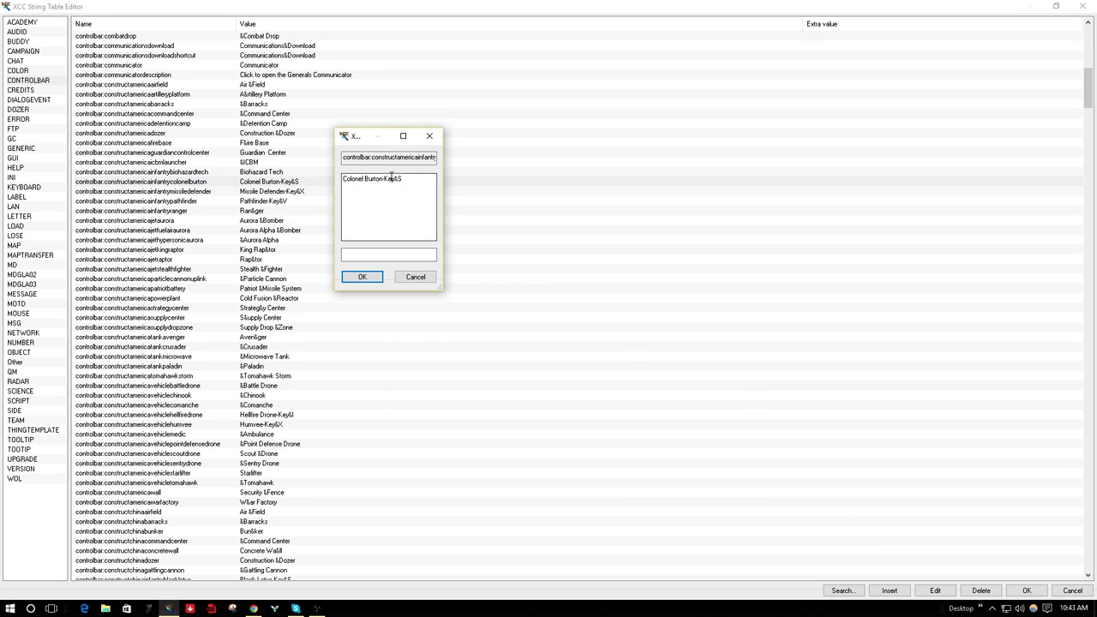
drag(396, 179, 420, 187)
click(386, 190)
click(421, 185)
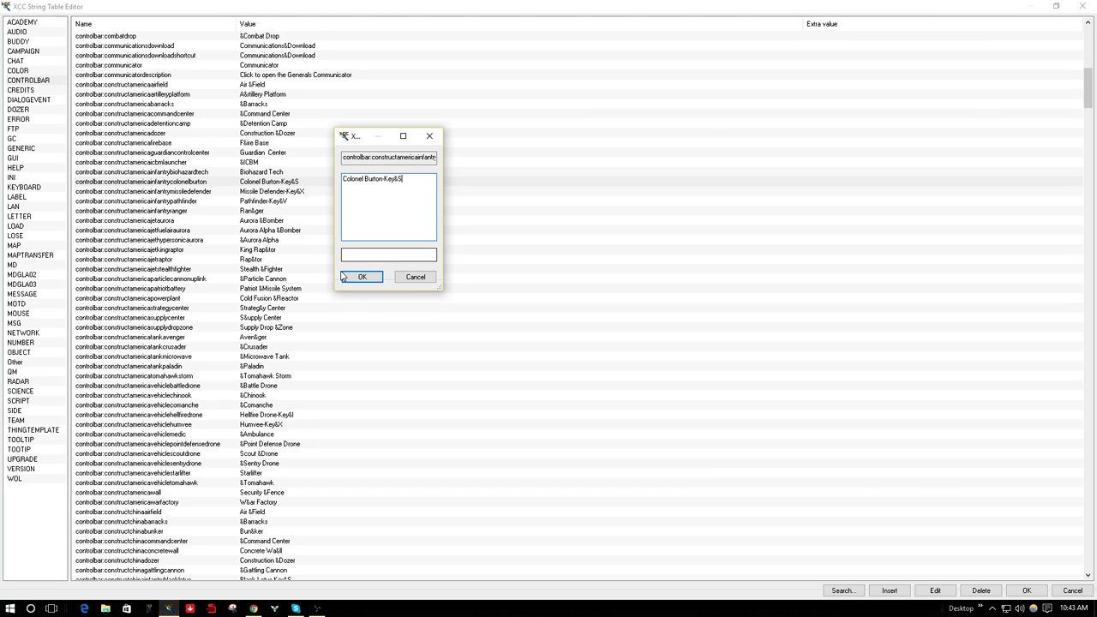
click(413, 279)
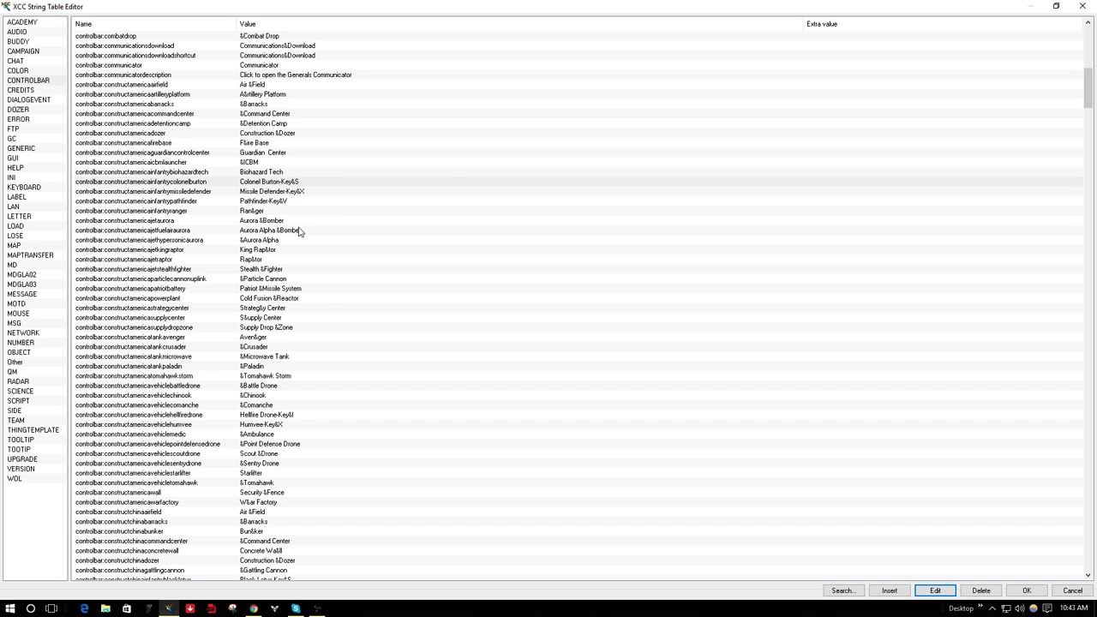
Step: Inspect the name and hotkey suffix of the America Humvee string in its edit dialog, and cancel the dialog
scroll(296, 236, down, 4)
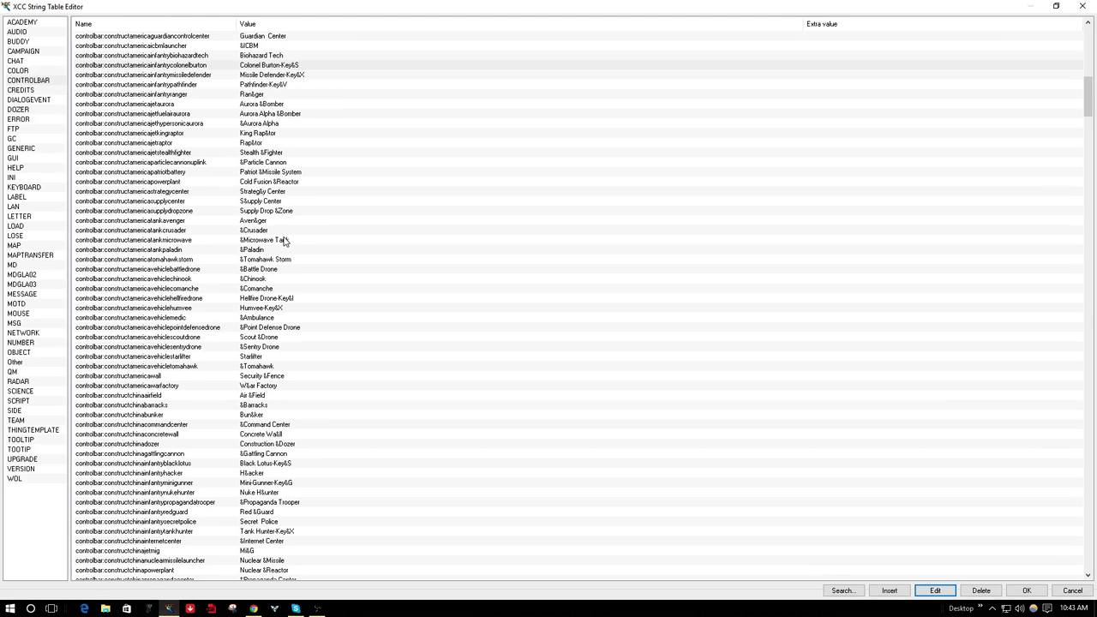
scroll(274, 189, down, 3)
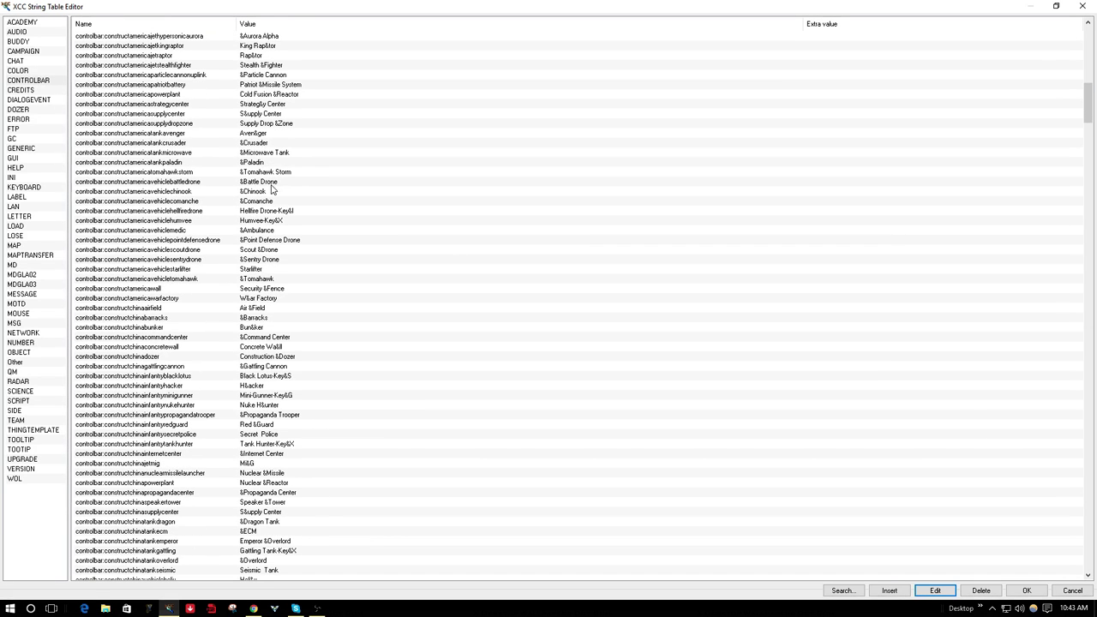
click(286, 221)
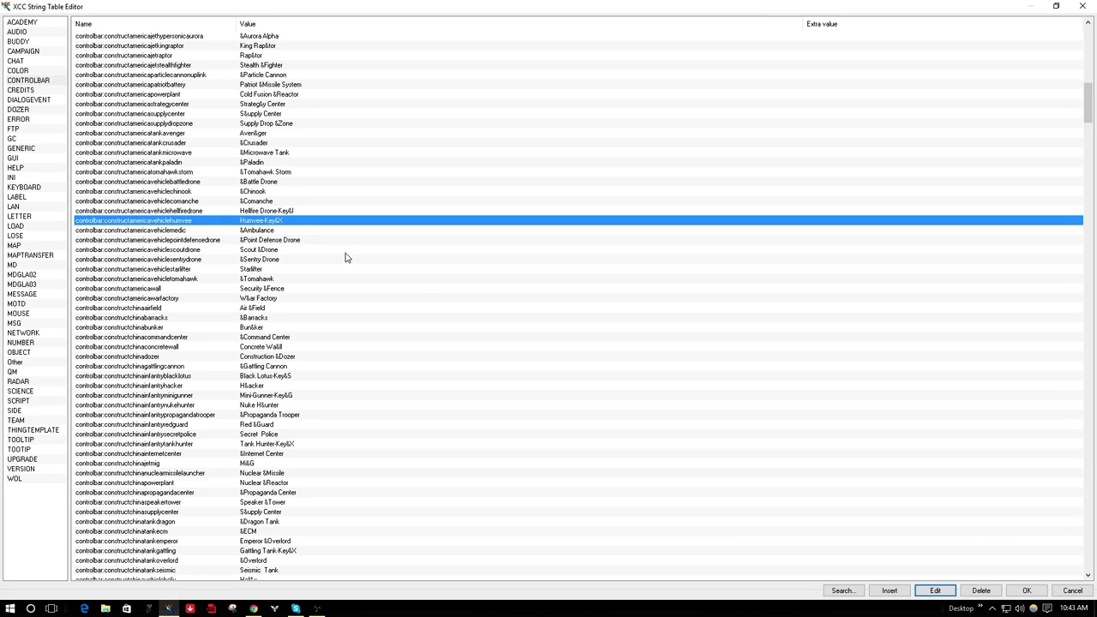
click(935, 590)
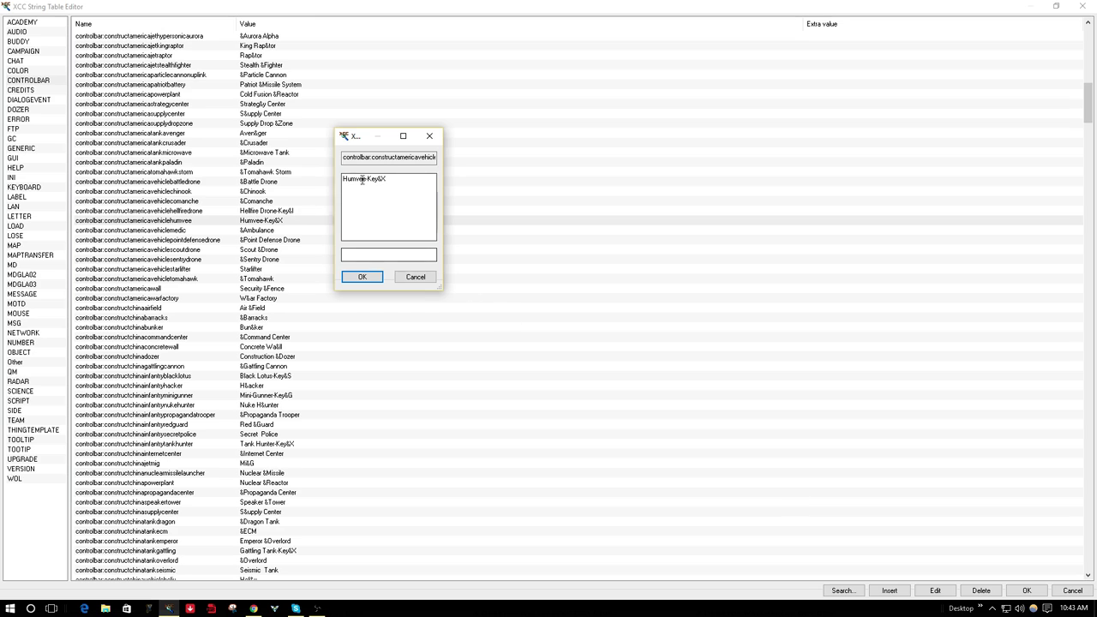
drag(390, 179, 341, 184)
click(404, 183)
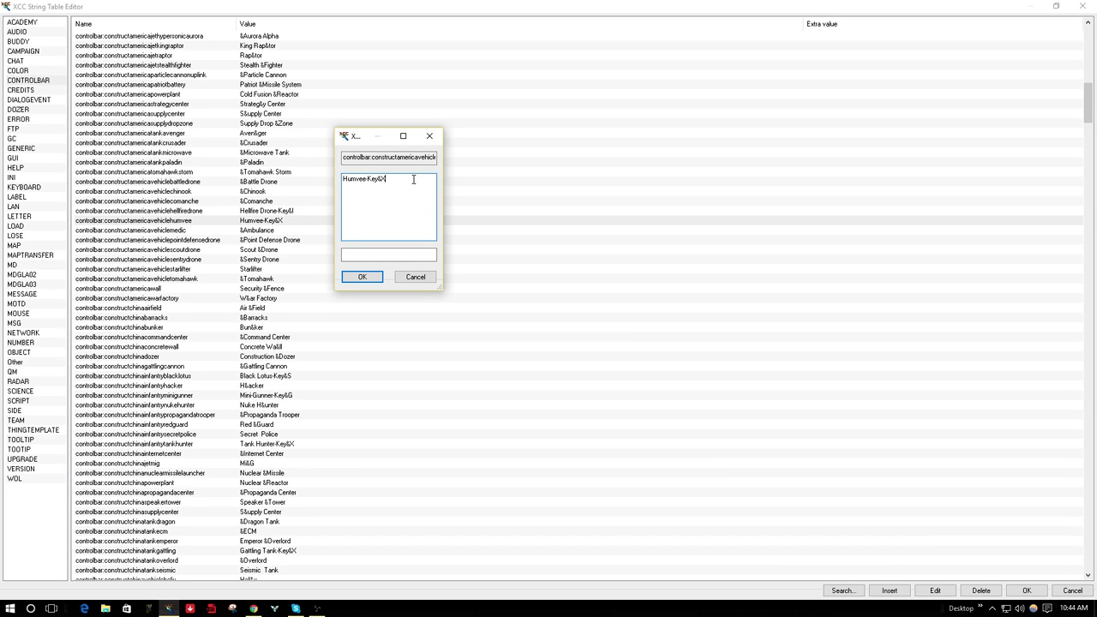
click(429, 278)
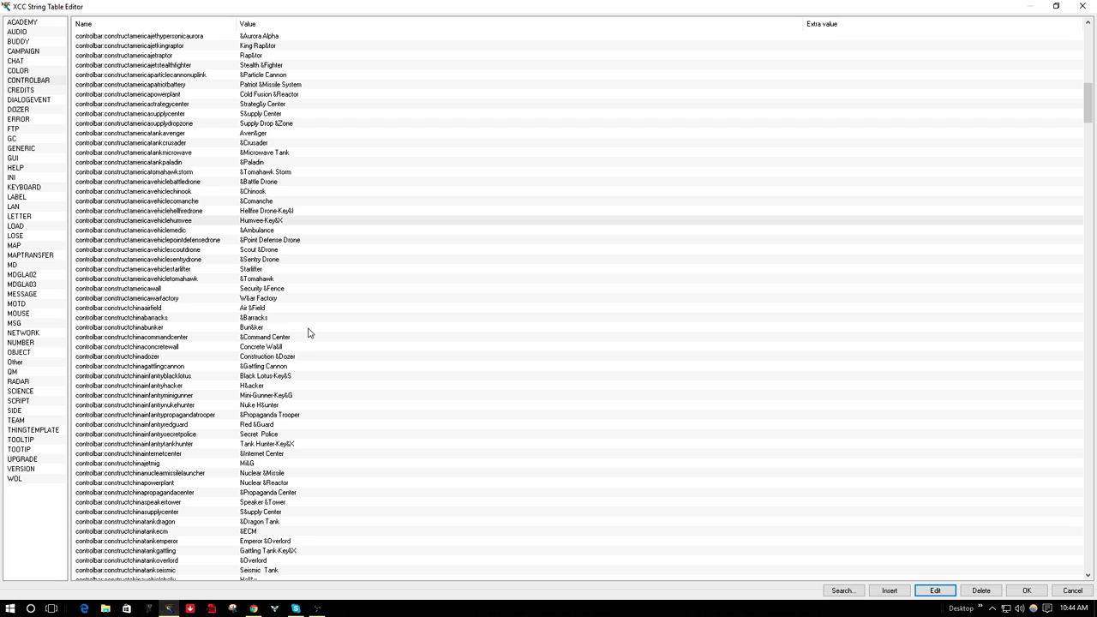
Step: Examine the hotkey letters of the China infantry strings, including Black Lotus and Mini-Gunner
scroll(309, 331, down, 2)
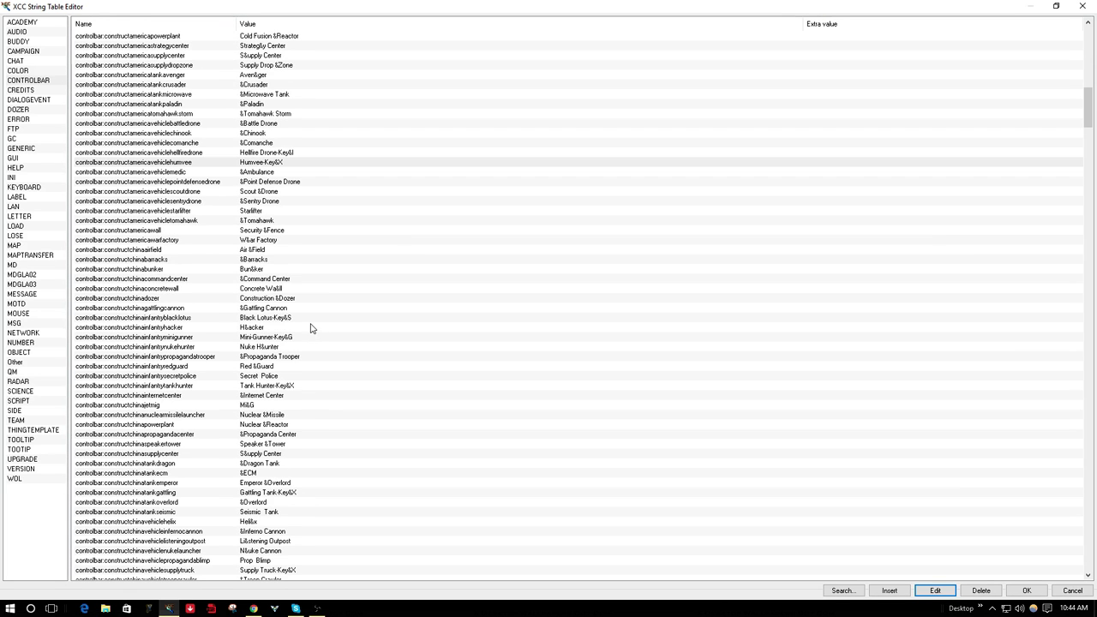
scroll(294, 320, down, 2)
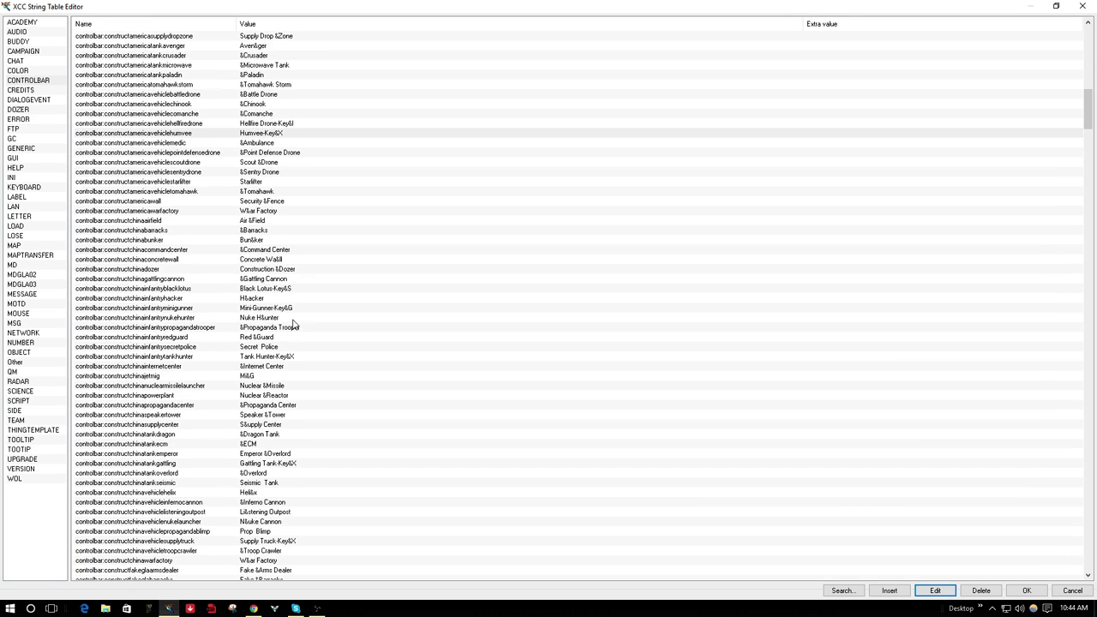
click(286, 292)
key(Up)
key(Up)
key(Up)
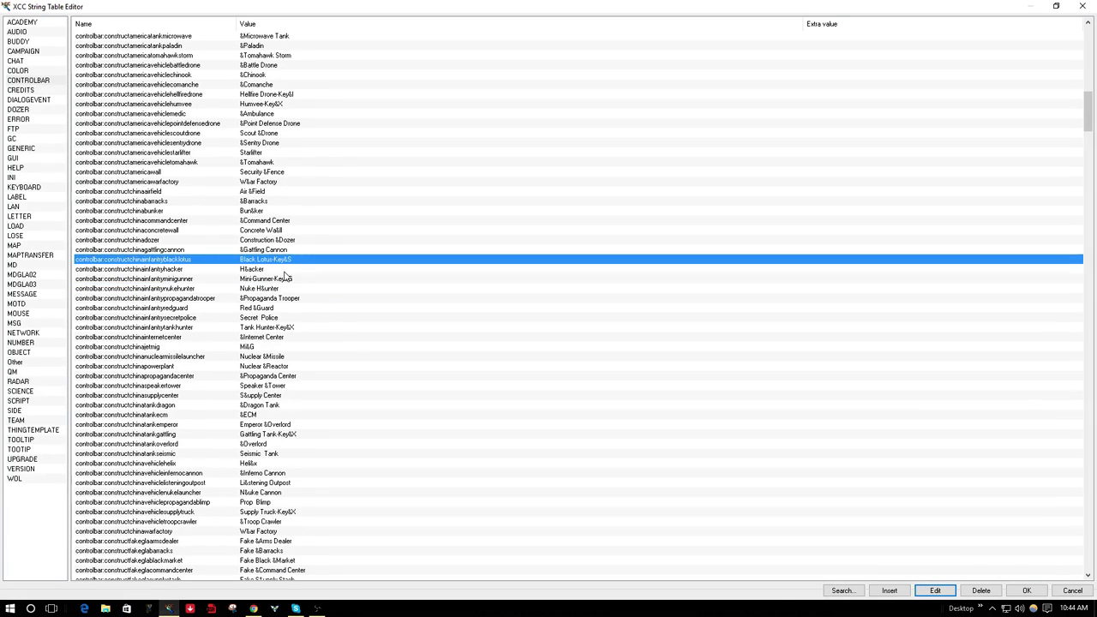
click(282, 289)
click(288, 280)
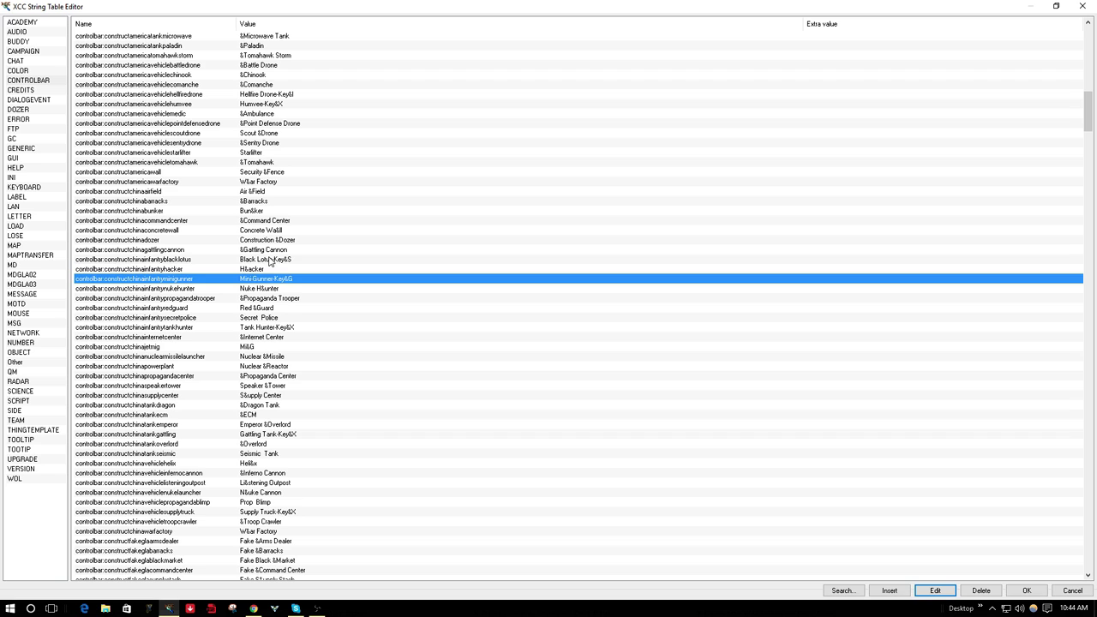
Step: Compare the hotkey letters of the China Black Lotus, Mini-Gunner, Hacker and Tank Hunter strings
click(279, 261)
click(277, 279)
scroll(326, 287, down, 1)
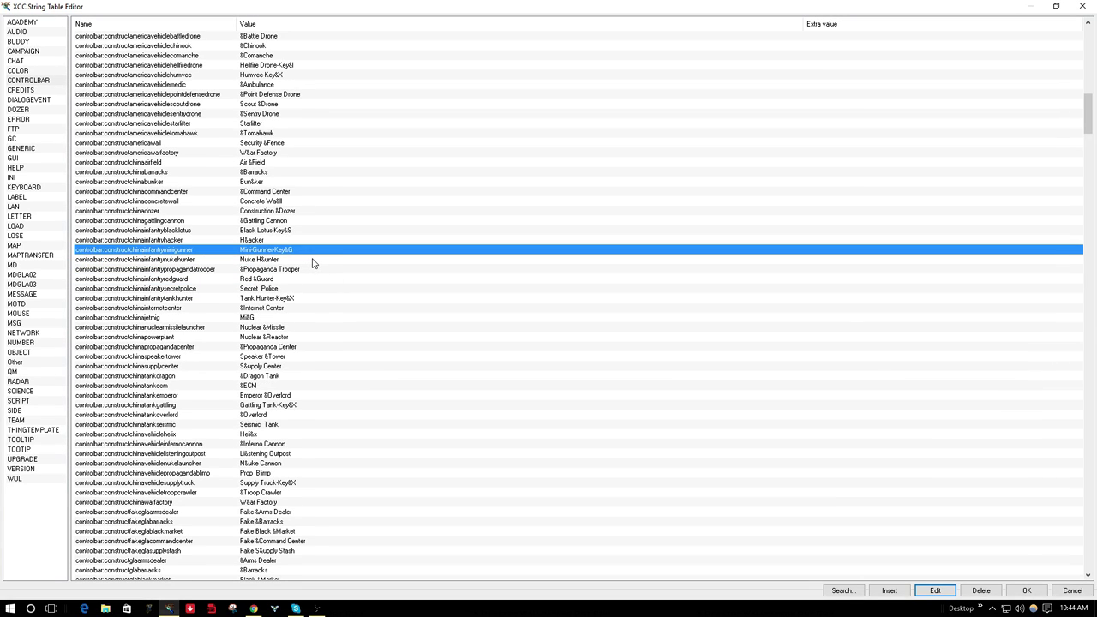
scroll(280, 249, down, 2)
click(266, 184)
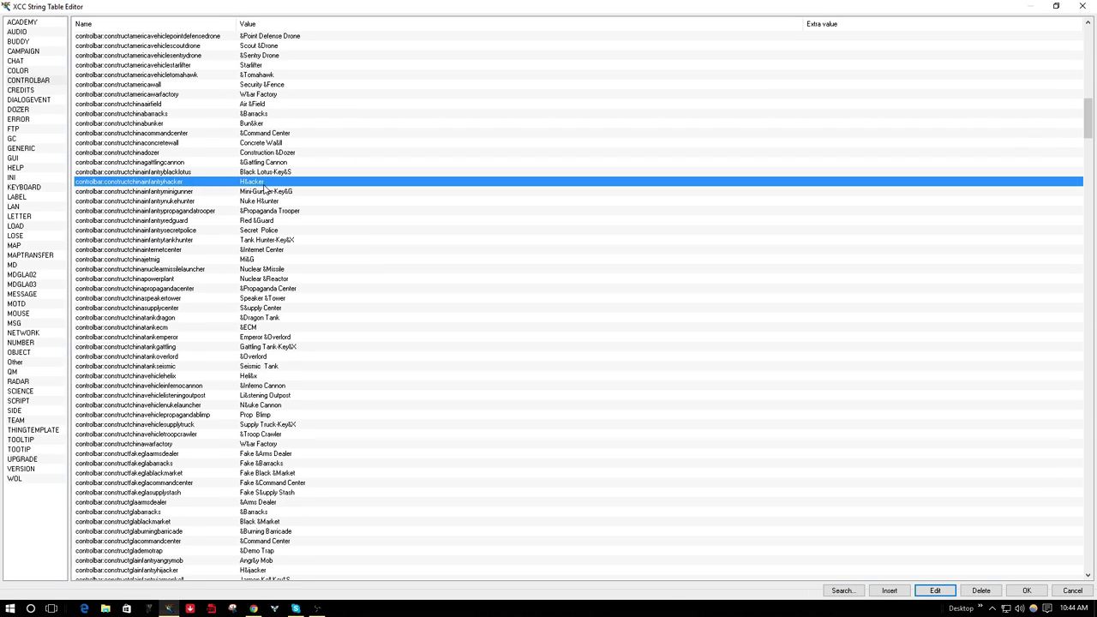
click(282, 173)
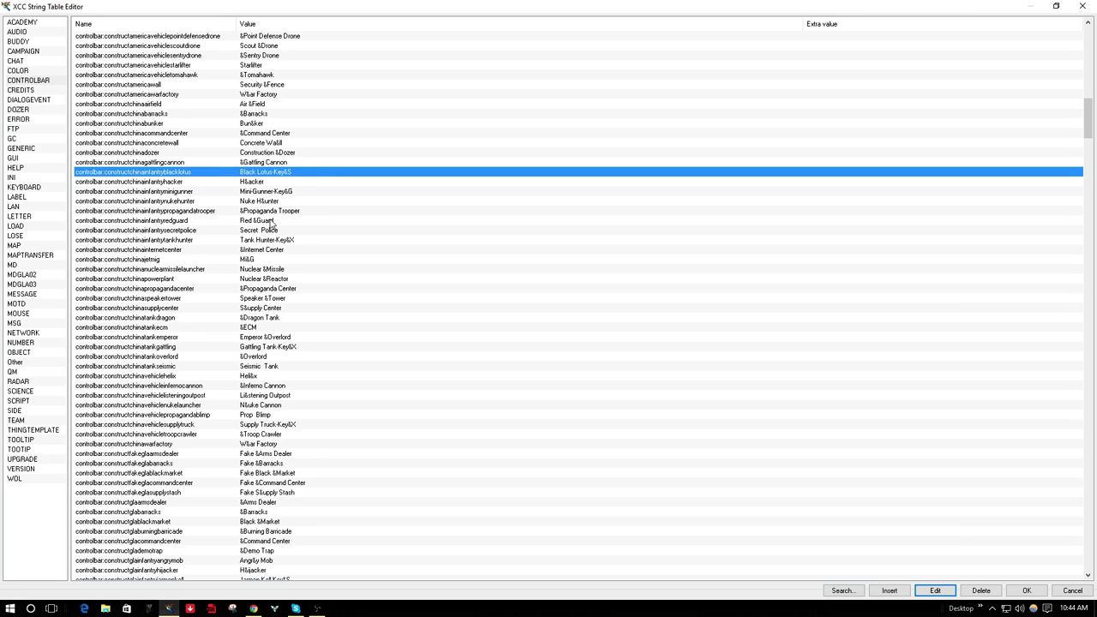
scroll(273, 223, down, 3)
click(277, 151)
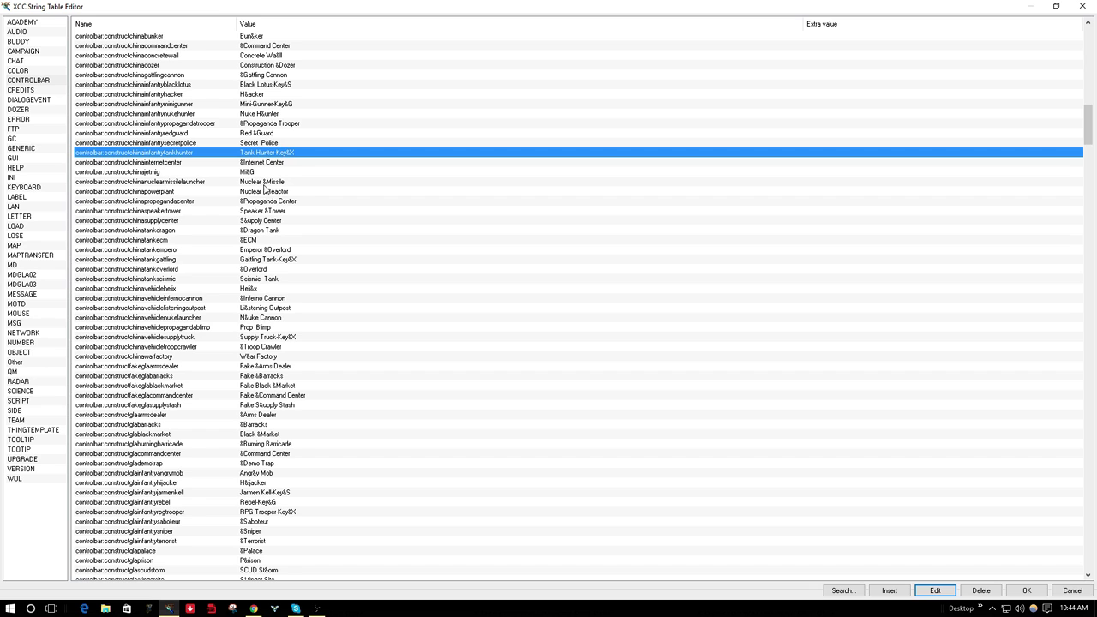
Step: Check the hotkey suffixes of the China Gattling Tank and China Supply Truck strings
scroll(266, 189, down, 3)
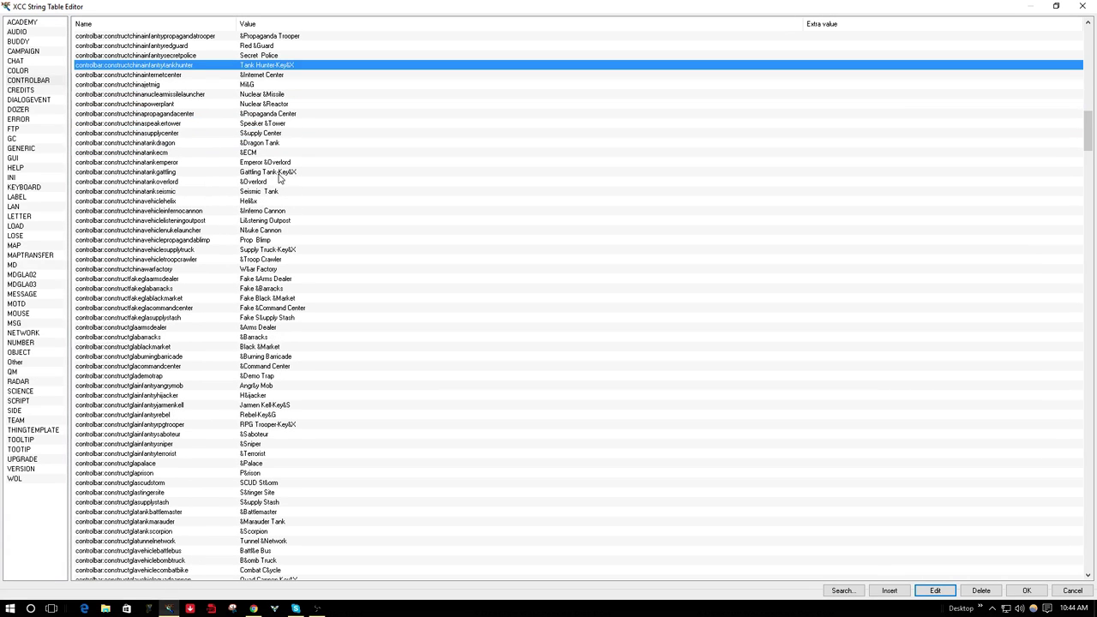
click(278, 174)
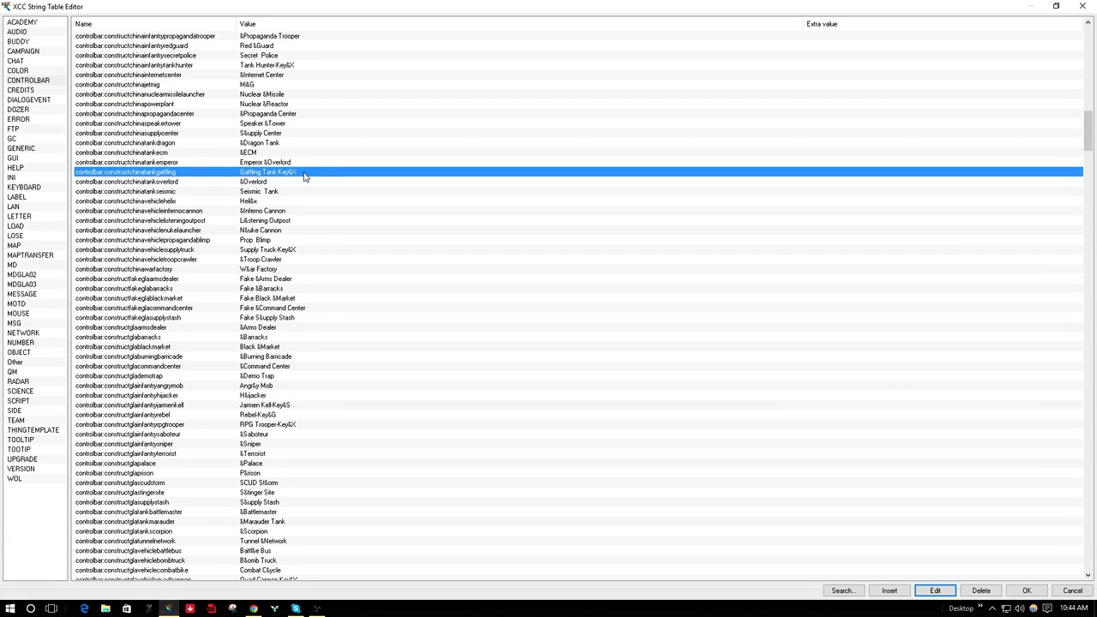
scroll(289, 193, down, 1)
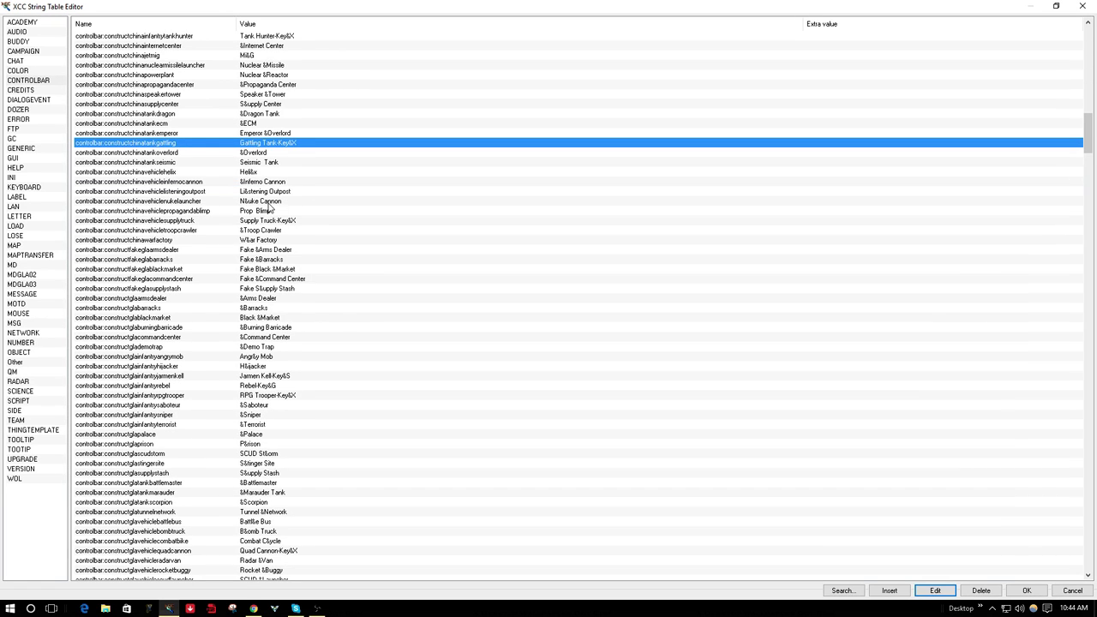
click(272, 221)
scroll(327, 221, down, 1)
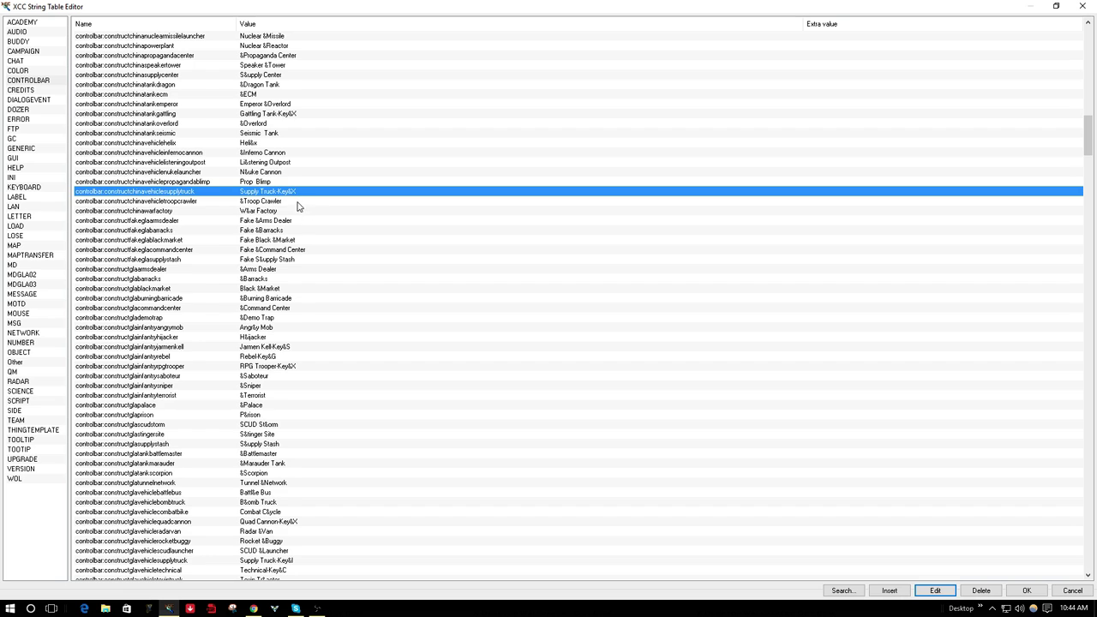
Step: Check the hotkey suffixes of the GLA infantry strings for Jarmen Kell and the RPG Trooper
scroll(301, 208, down, 2)
scroll(299, 208, down, 1)
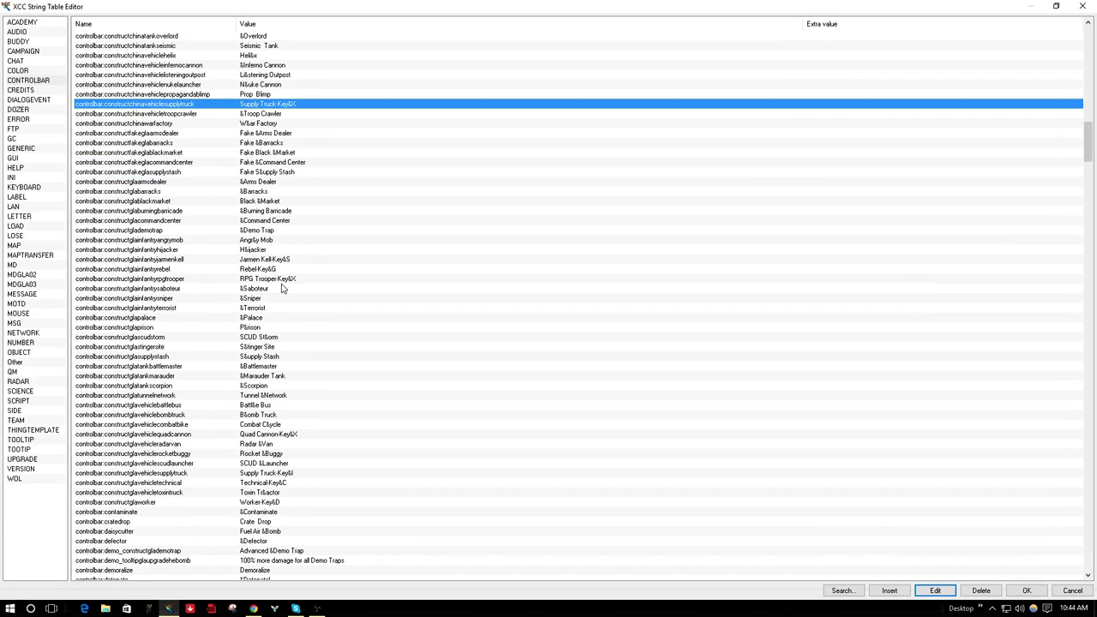
scroll(275, 269, down, 1)
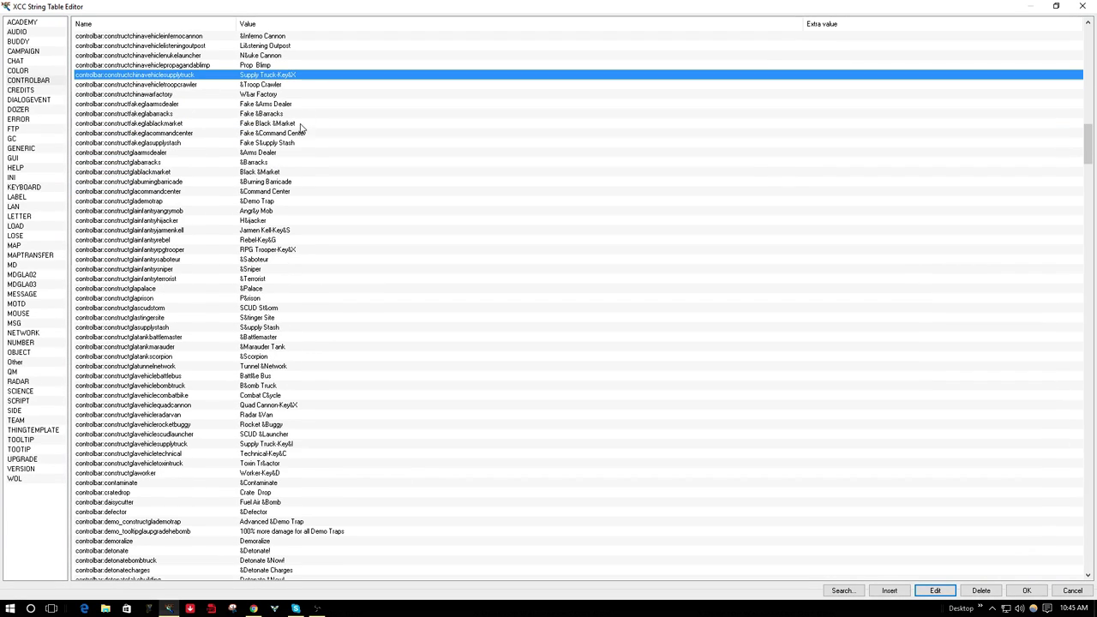
click(271, 232)
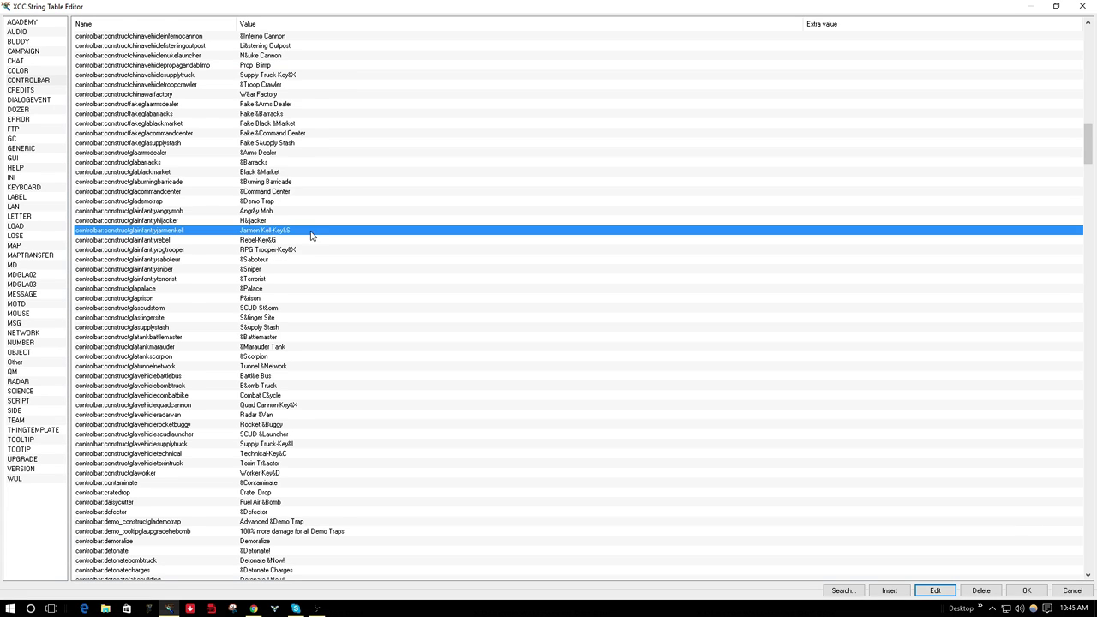
scroll(313, 233, down, 1)
click(300, 221)
scroll(300, 221, down, 1)
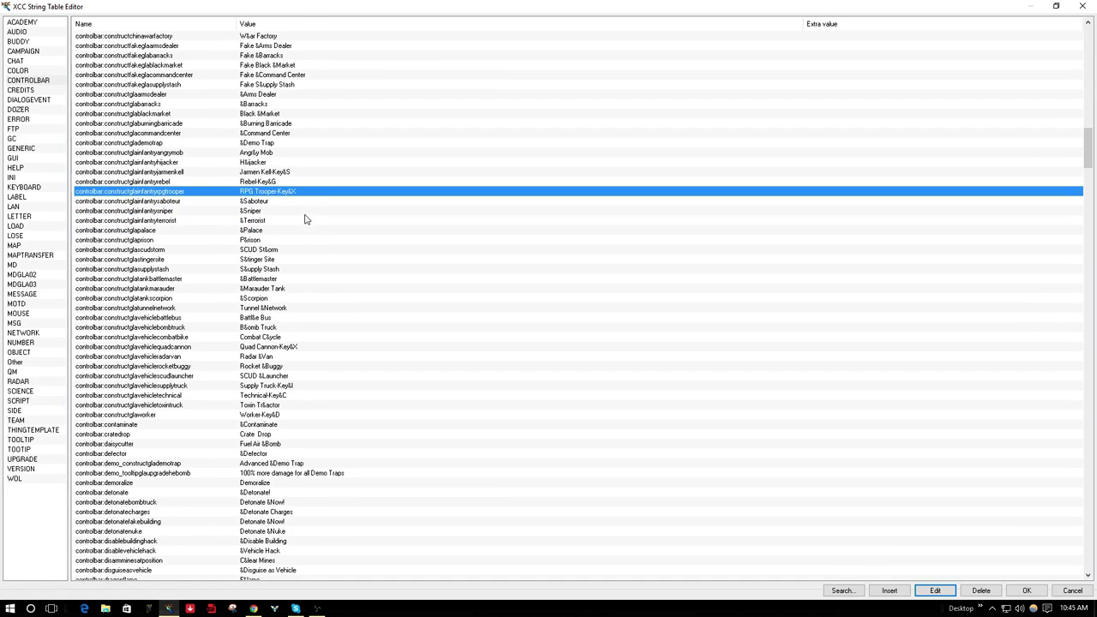
Step: Examine the hotkey suffixes of the GLA Worker and GLA Technical strings
scroll(308, 223, down, 2)
scroll(317, 276, down, 1)
scroll(313, 272, down, 2)
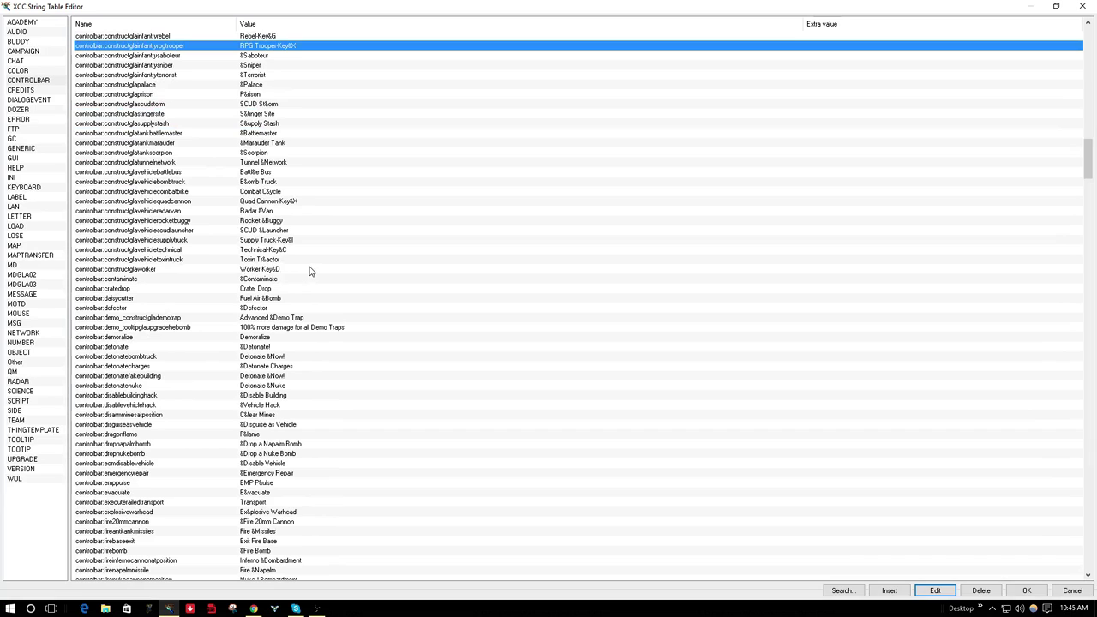
click(280, 271)
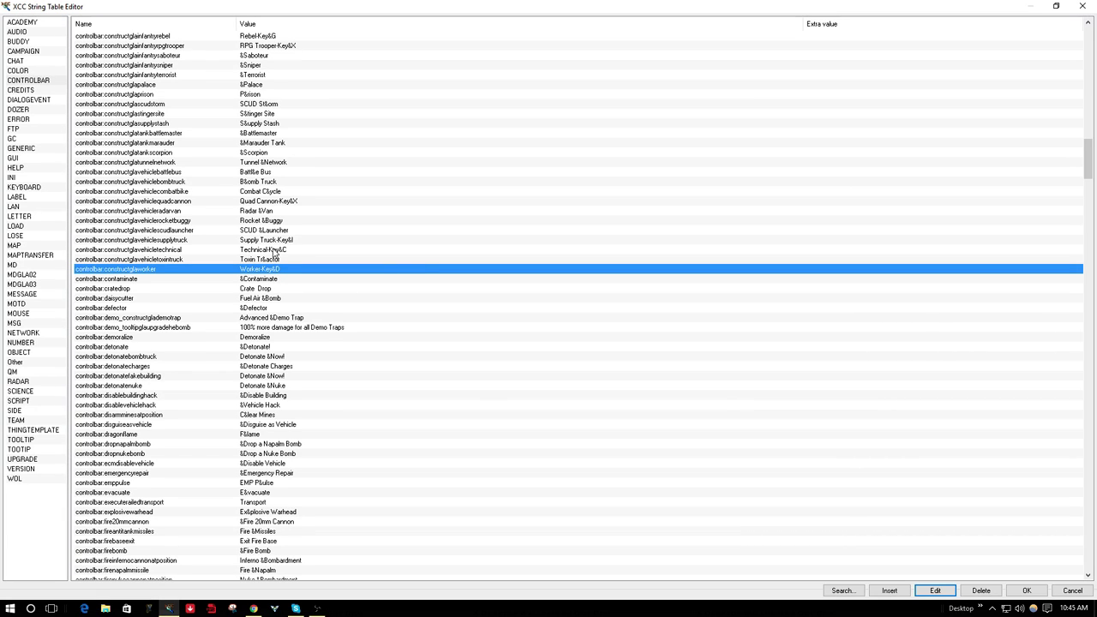
click(275, 250)
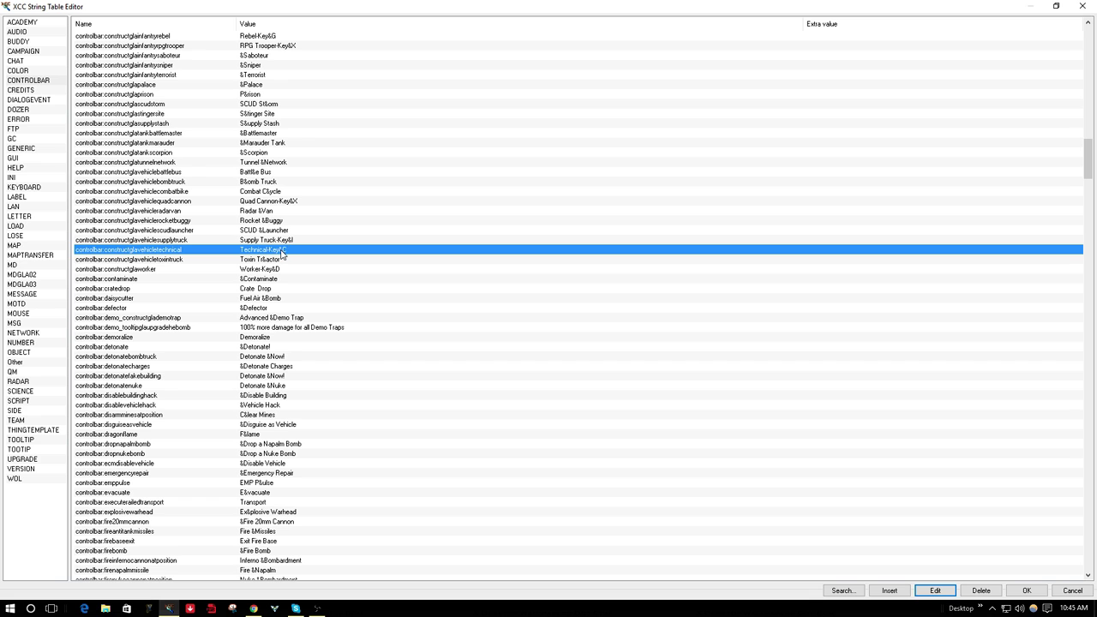
key(Down)
key(Down)
key(Down)
key(Down)
key(Down)
key(Down)
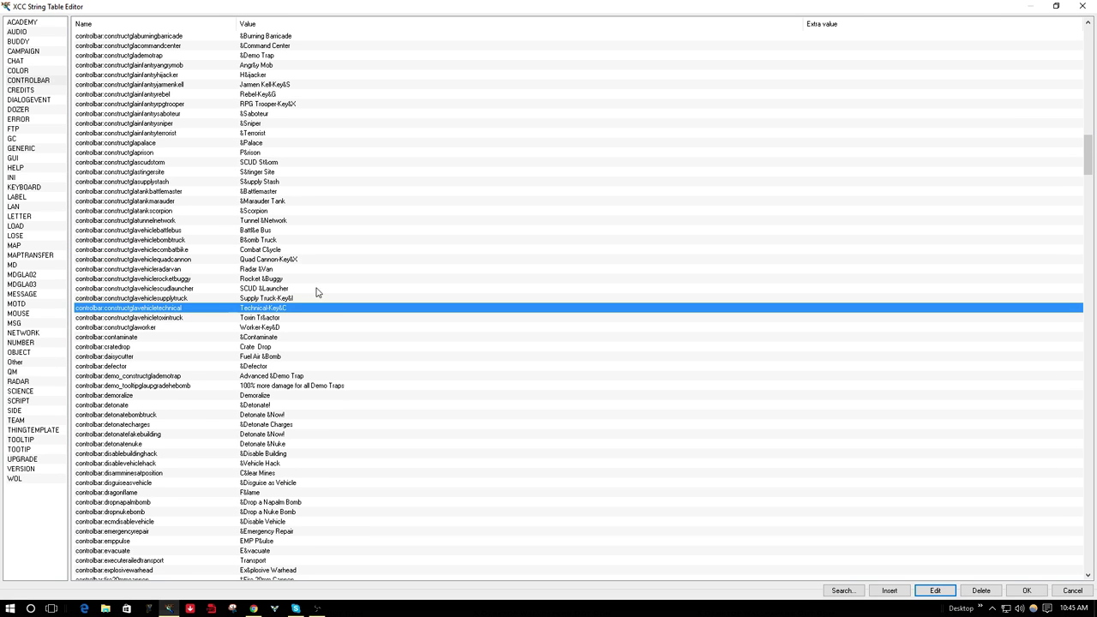
key(Up)
key(Up)
key(Up)
key(Up)
key(Up)
key(Up)
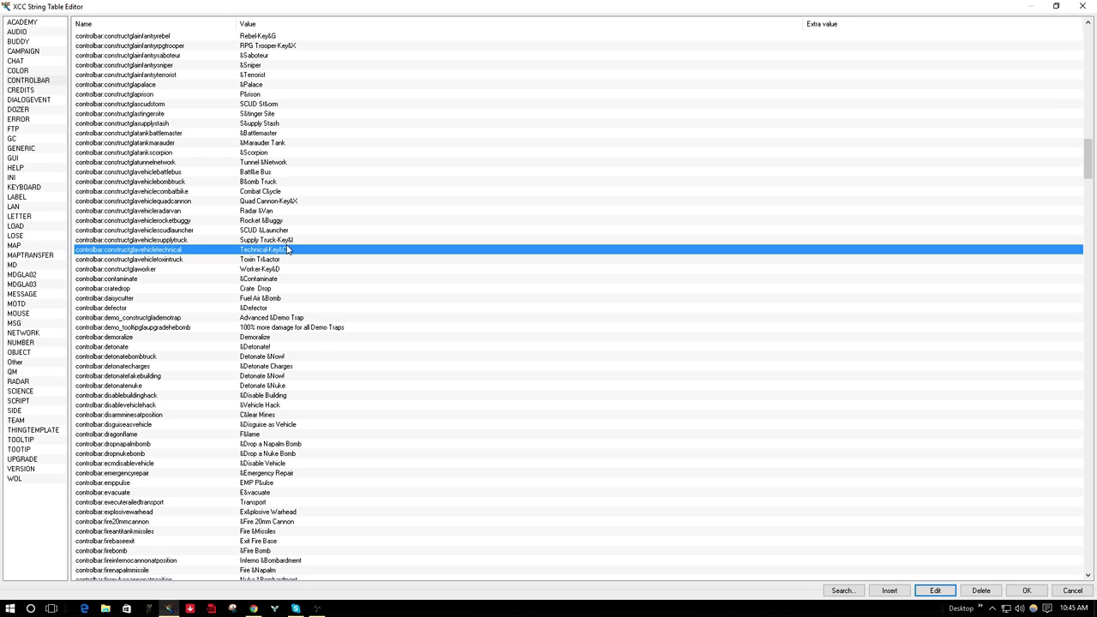
Step: Check the hotkey letters of the GLA Supply Truck and Toxin Tractor strings
scroll(291, 247, down, 1)
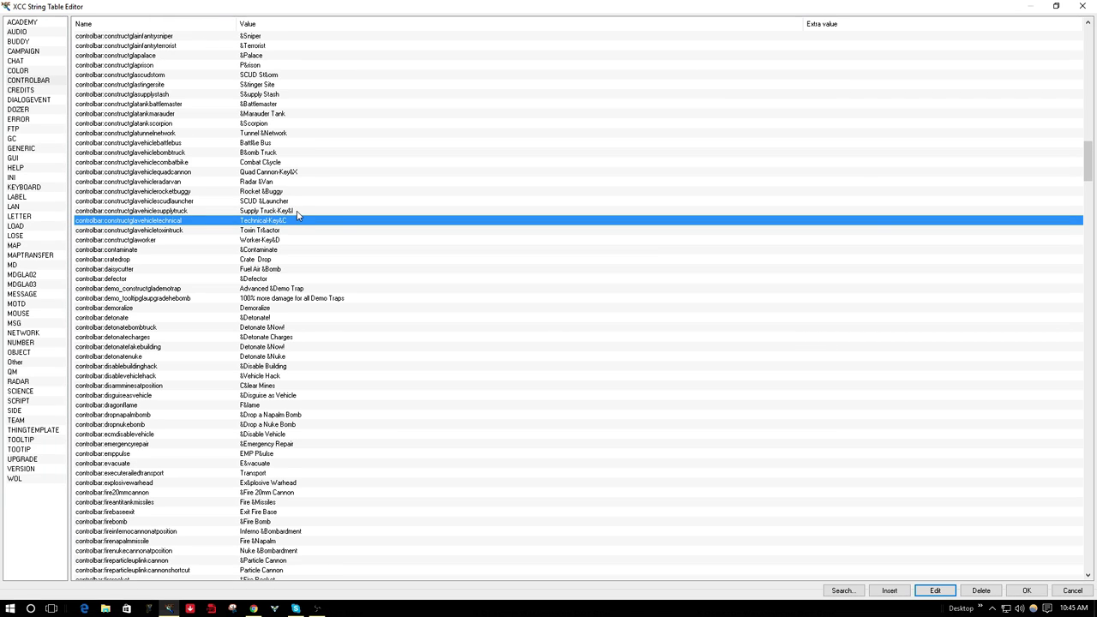
click(298, 212)
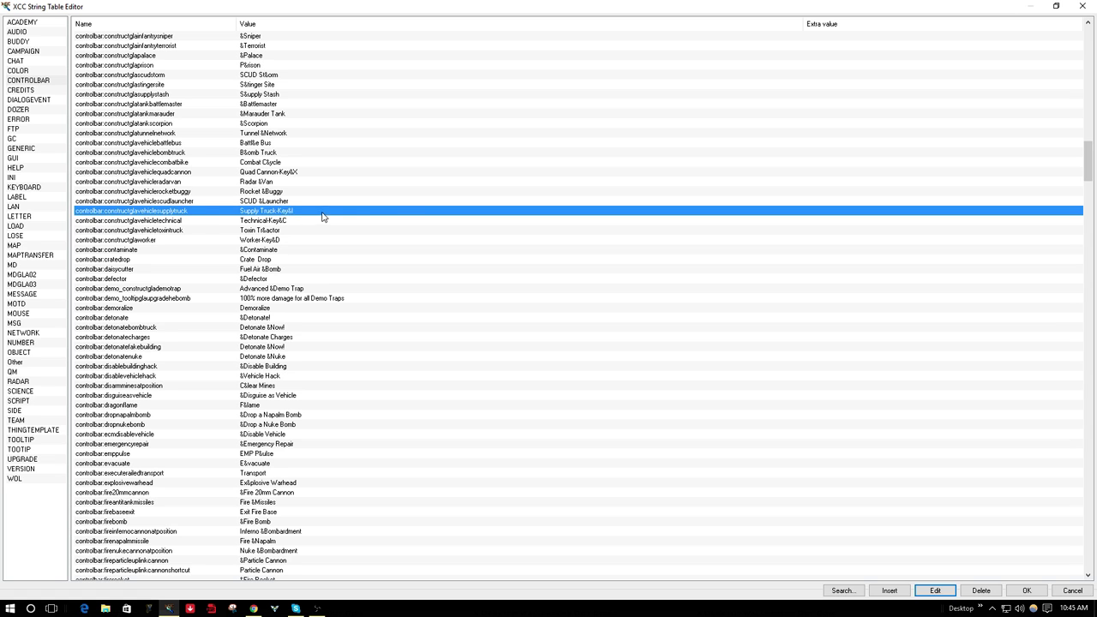
scroll(410, 213, down, 3)
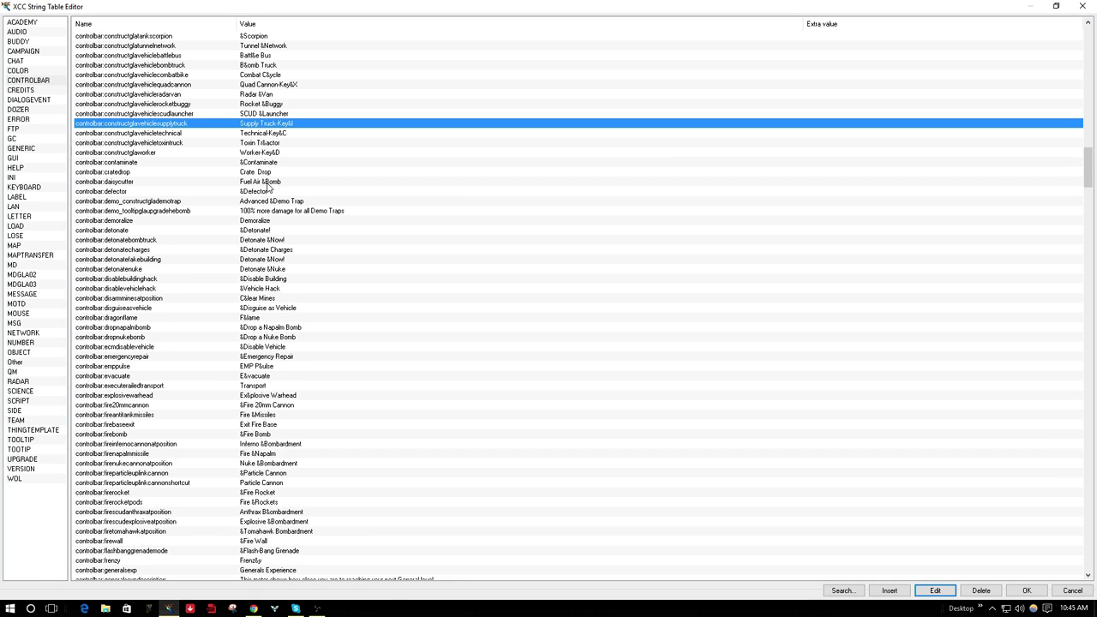
click(274, 144)
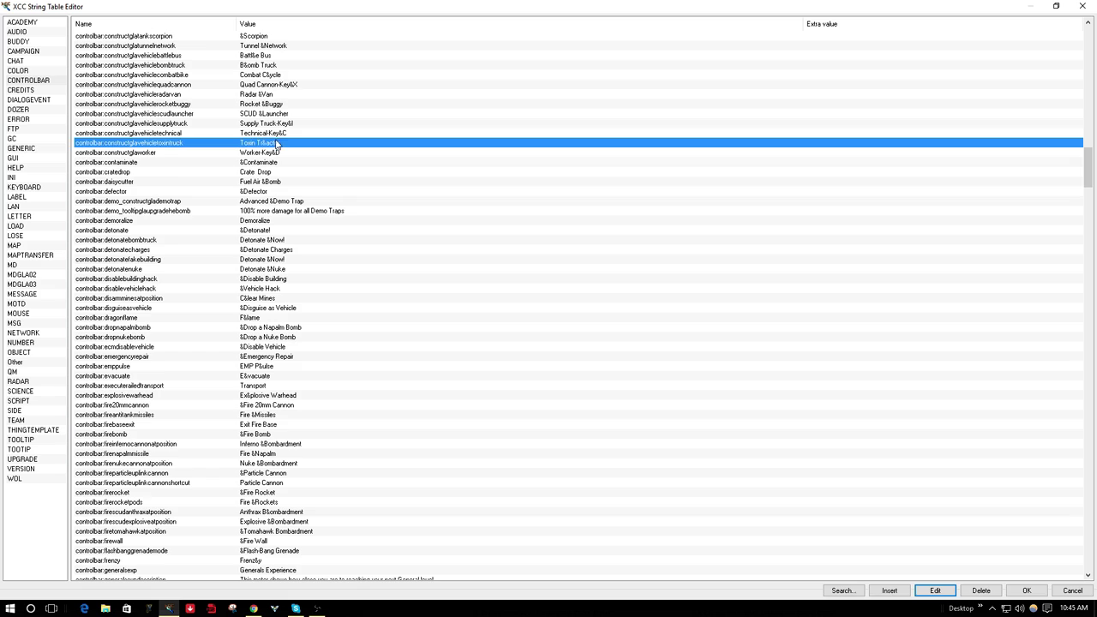
Step: Inspect the hotkey suffix of the Laser Missile Attack string in its edit dialog, and cancel the dialog
scroll(281, 179, down, 5)
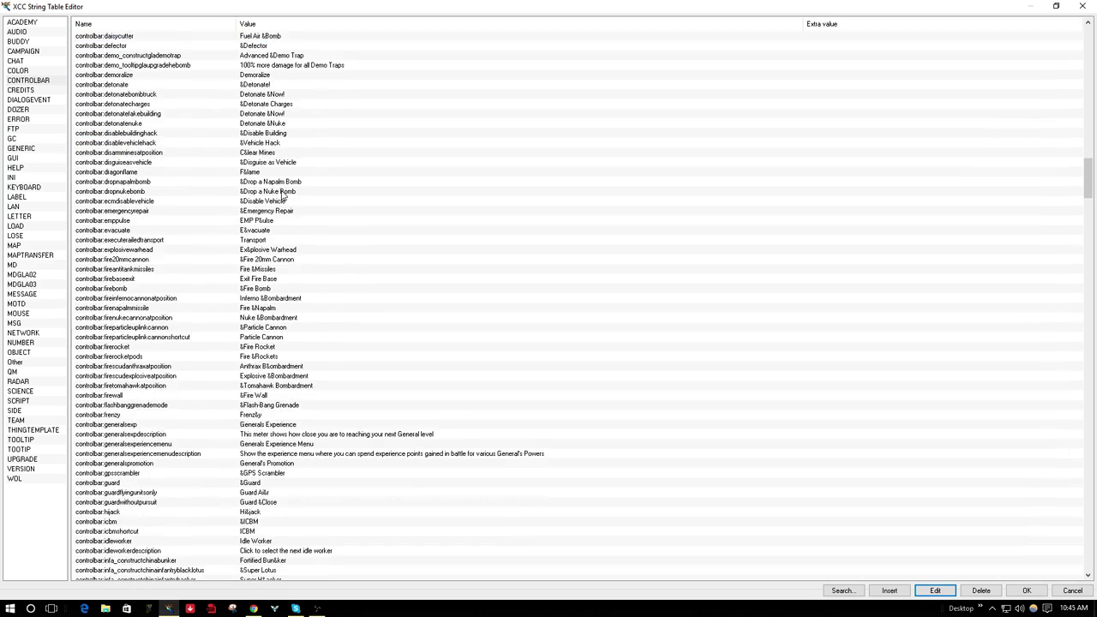
scroll(280, 204, down, 3)
scroll(281, 204, down, 8)
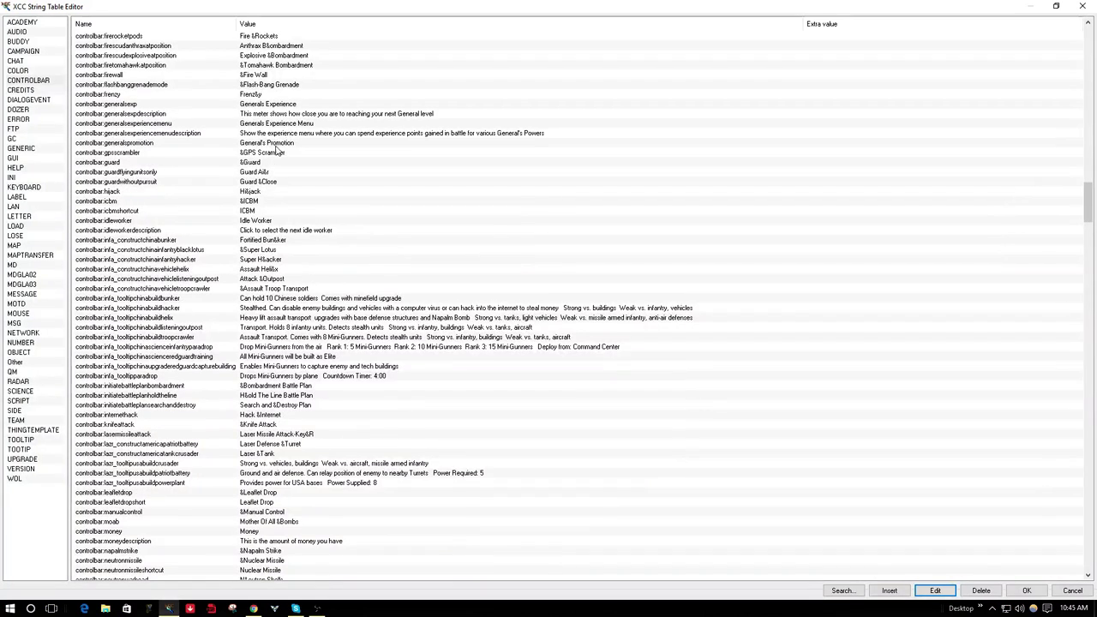
scroll(283, 205, down, 2)
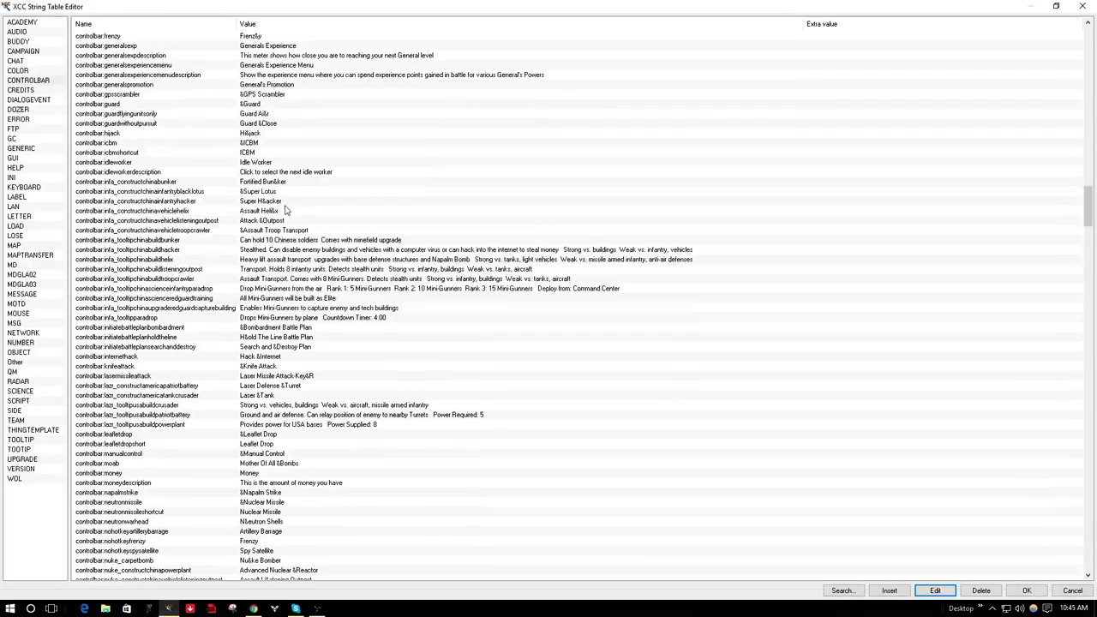
click(306, 375)
click(935, 591)
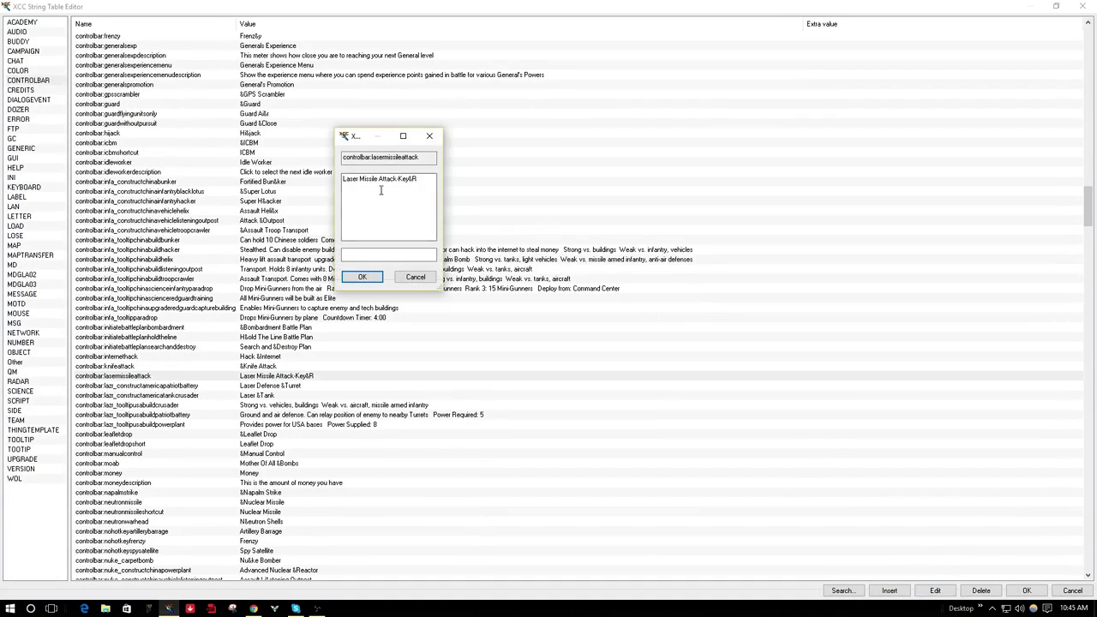
click(423, 180)
click(415, 277)
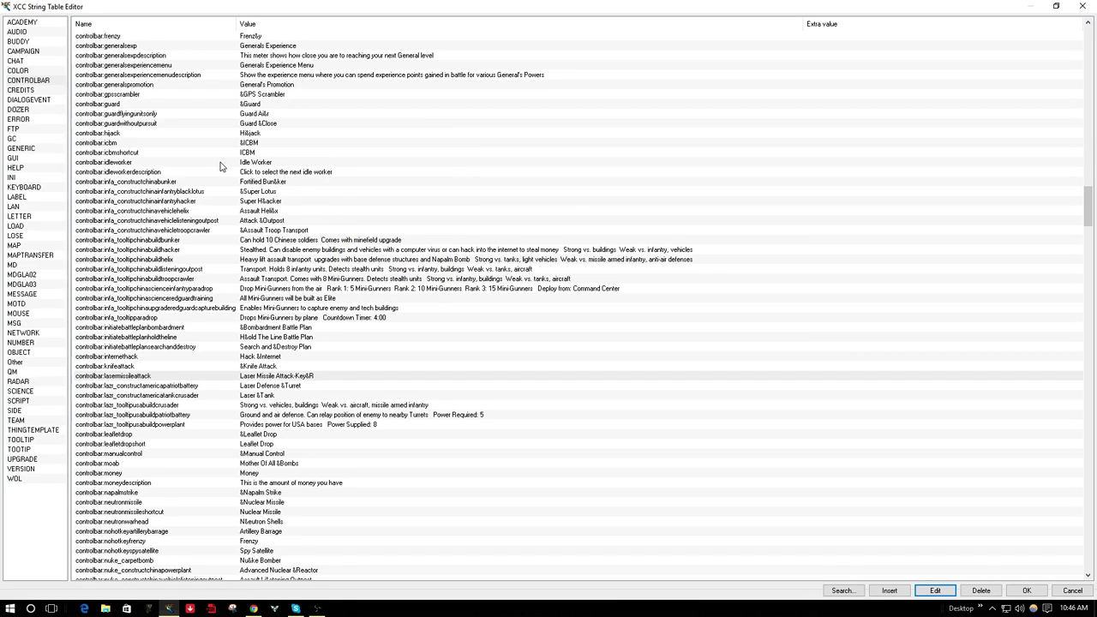
Step: Inspect the hotkey suffix of the Sniper Attack string in its edit dialog, and cancel the dialog
scroll(215, 167, down, 2)
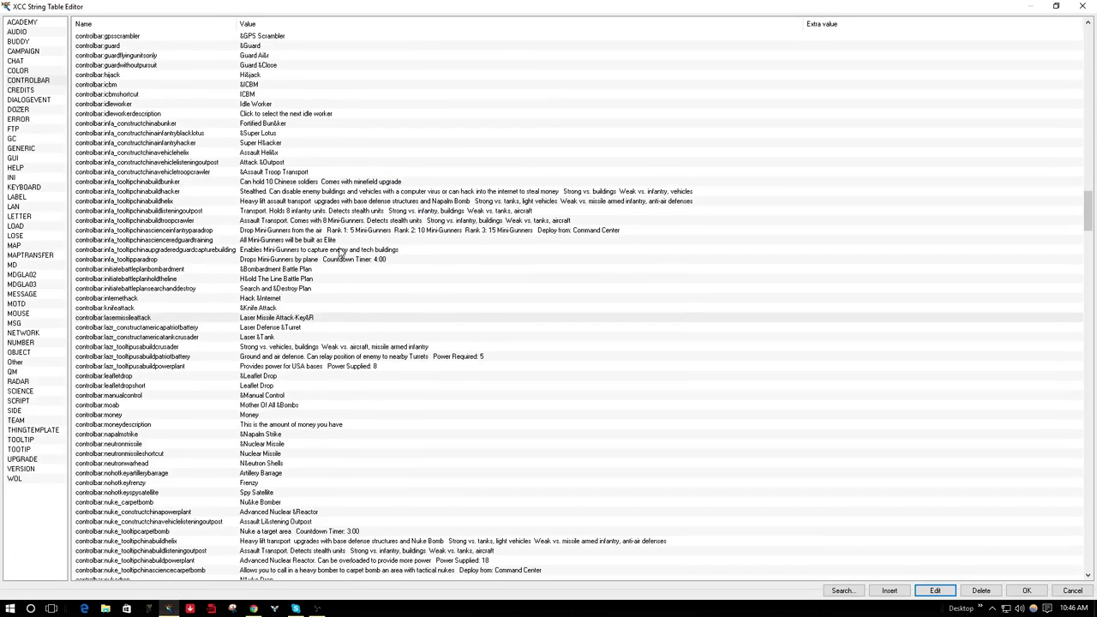
scroll(320, 251, down, 1)
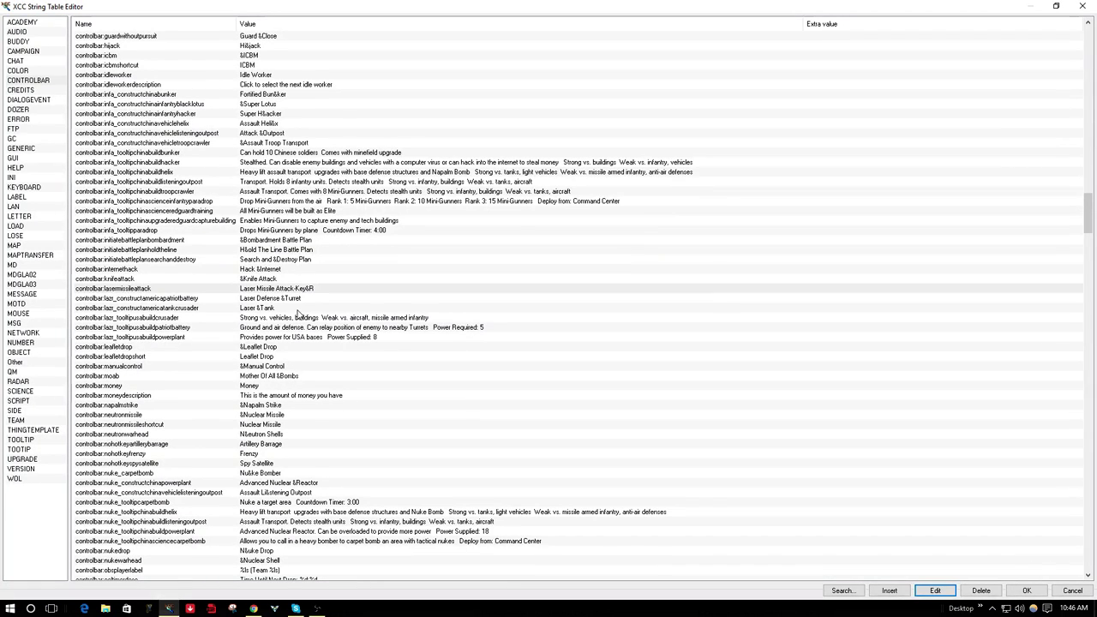
scroll(290, 303, down, 1)
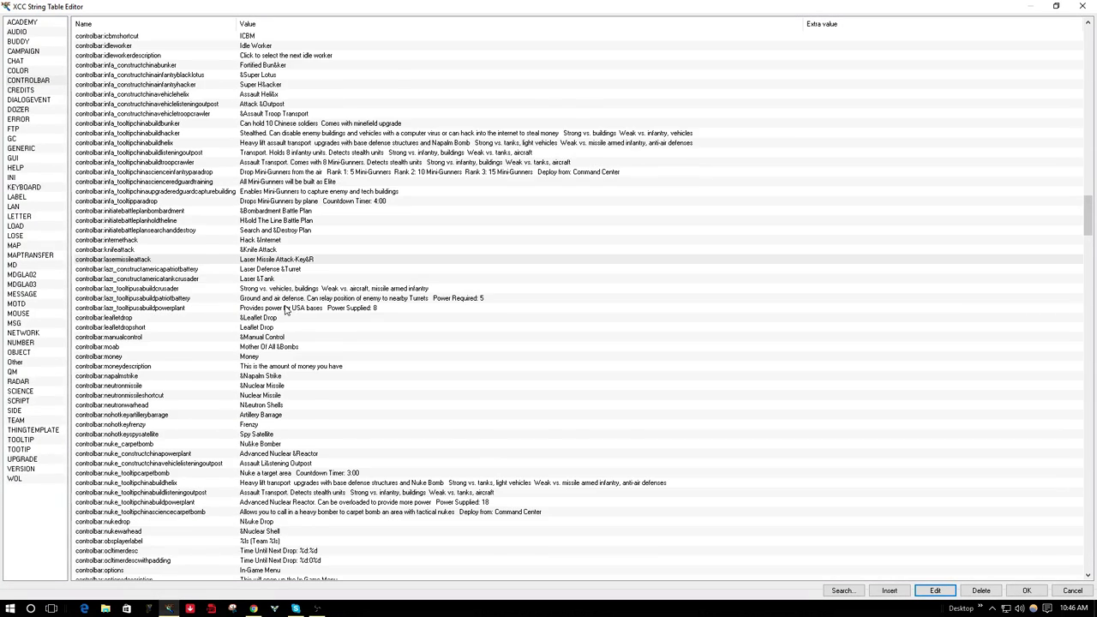
scroll(286, 311, down, 2)
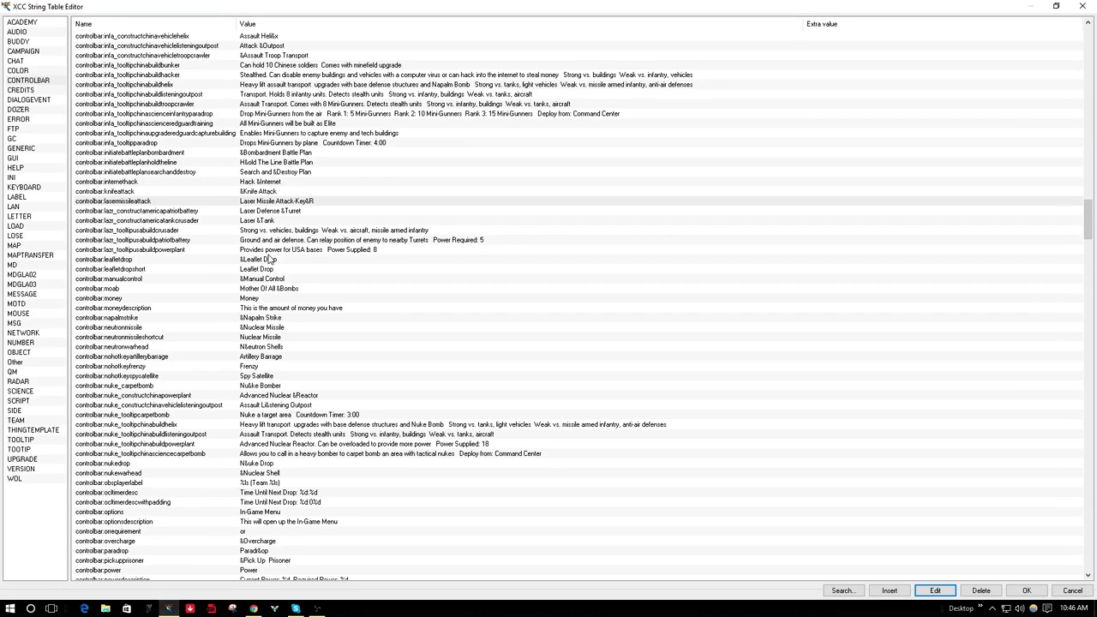
scroll(289, 228, down, 2)
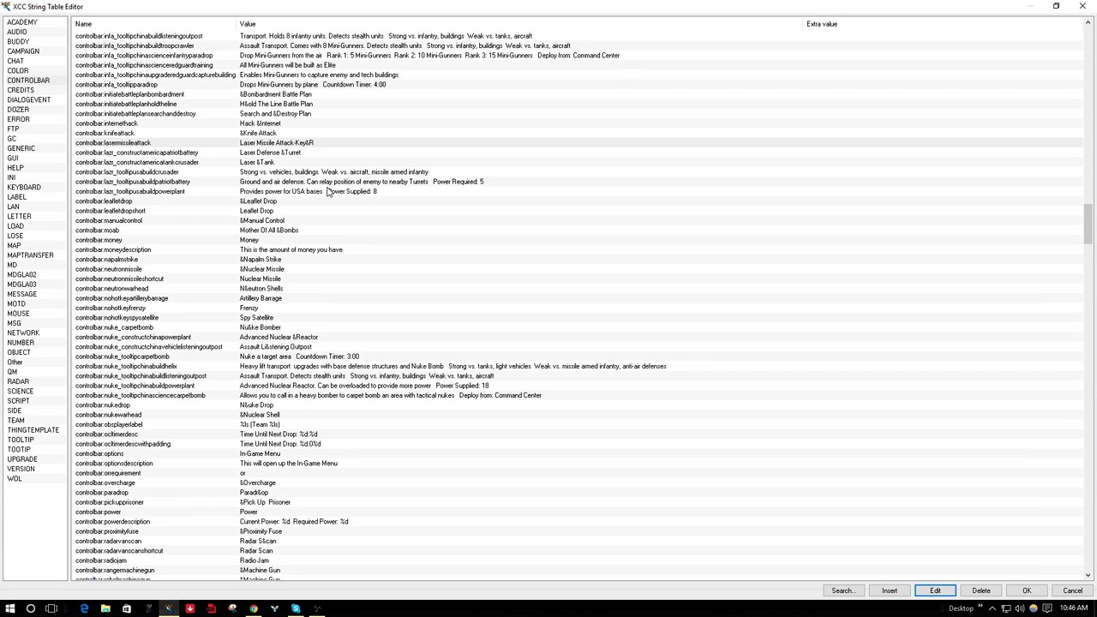
scroll(349, 276, down, 3)
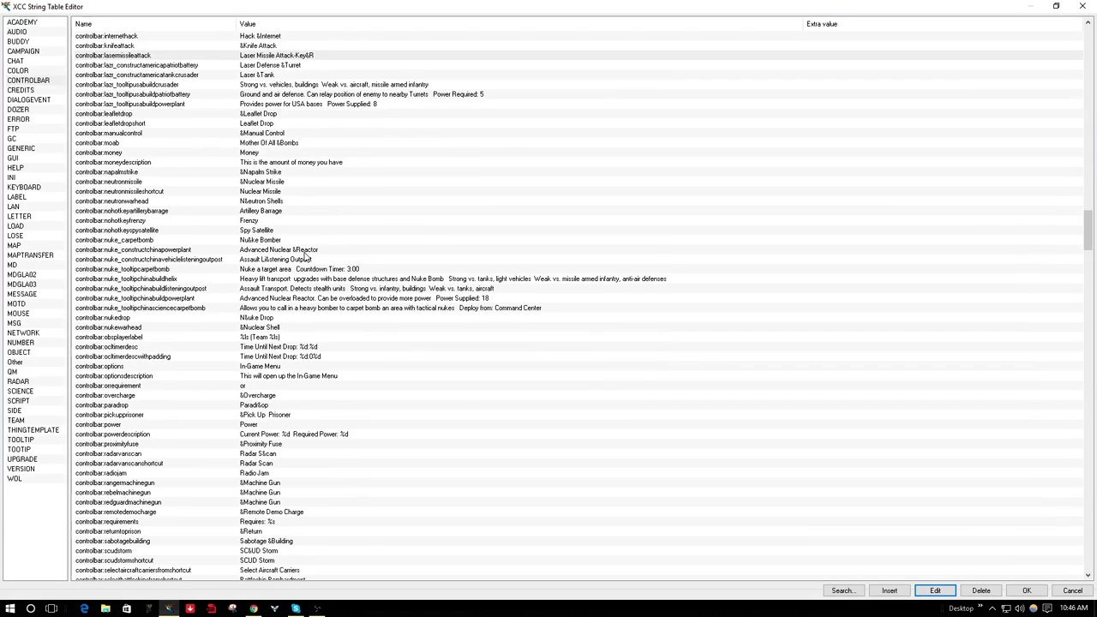
scroll(304, 255, down, 11)
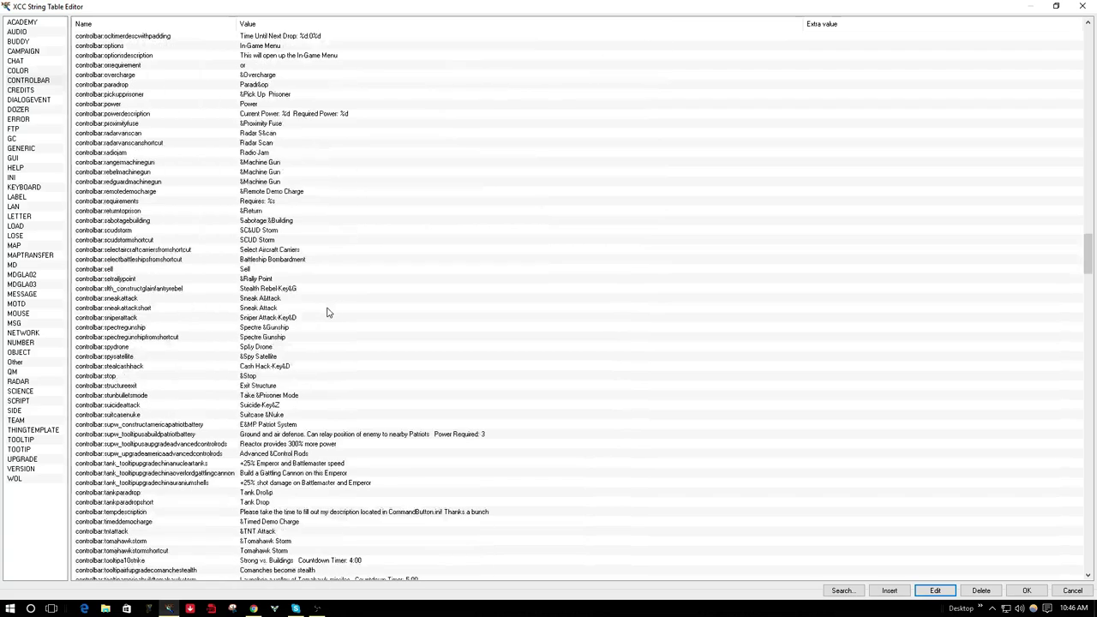
click(291, 317)
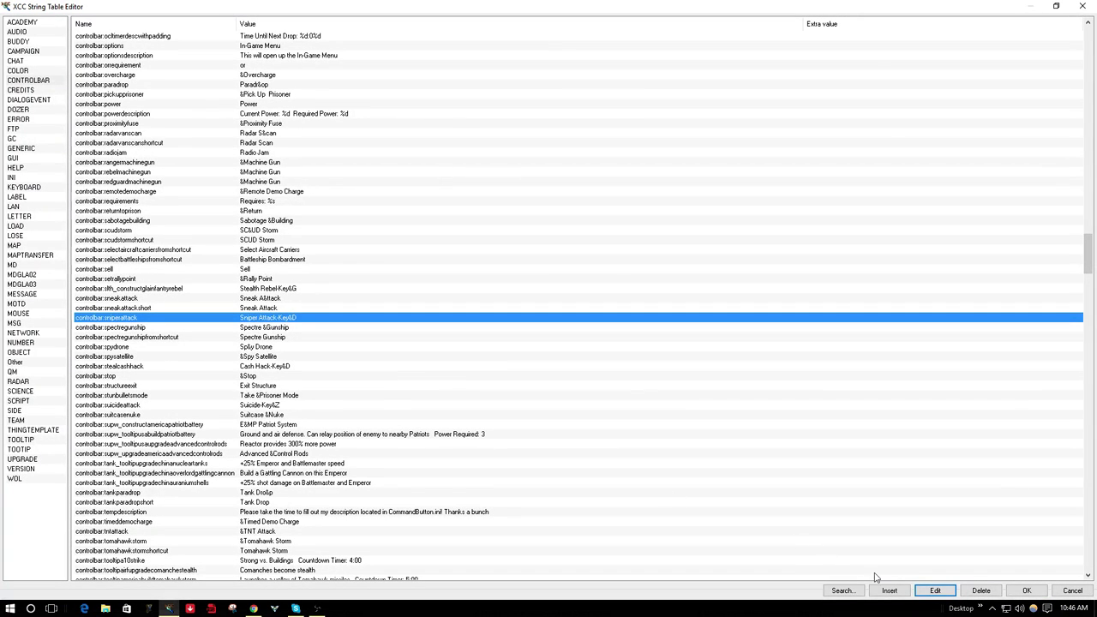
click(934, 591)
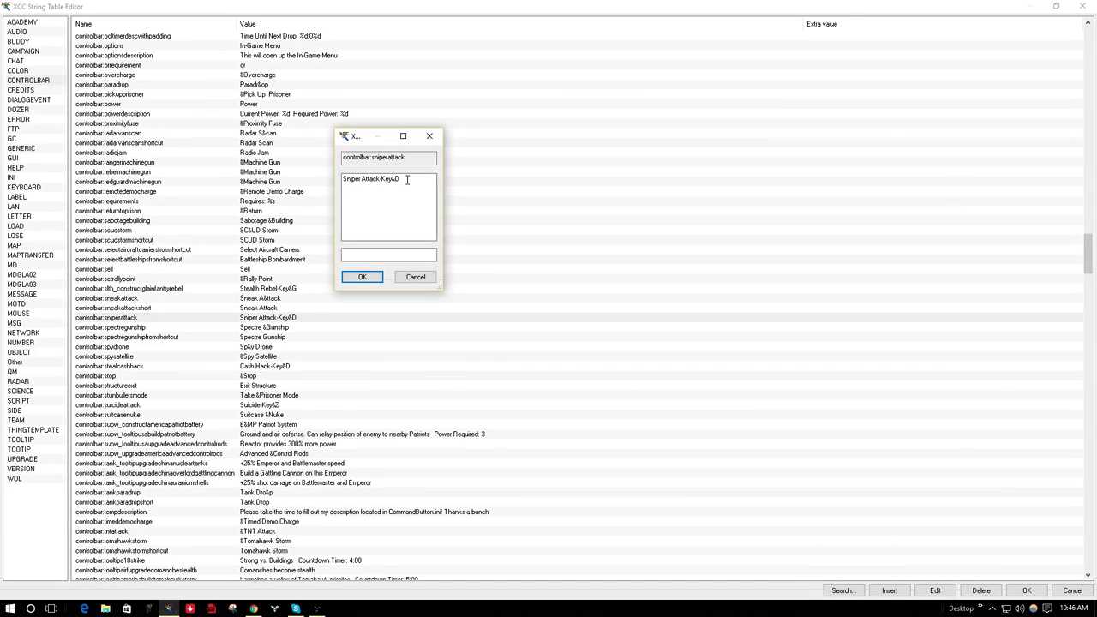
click(416, 277)
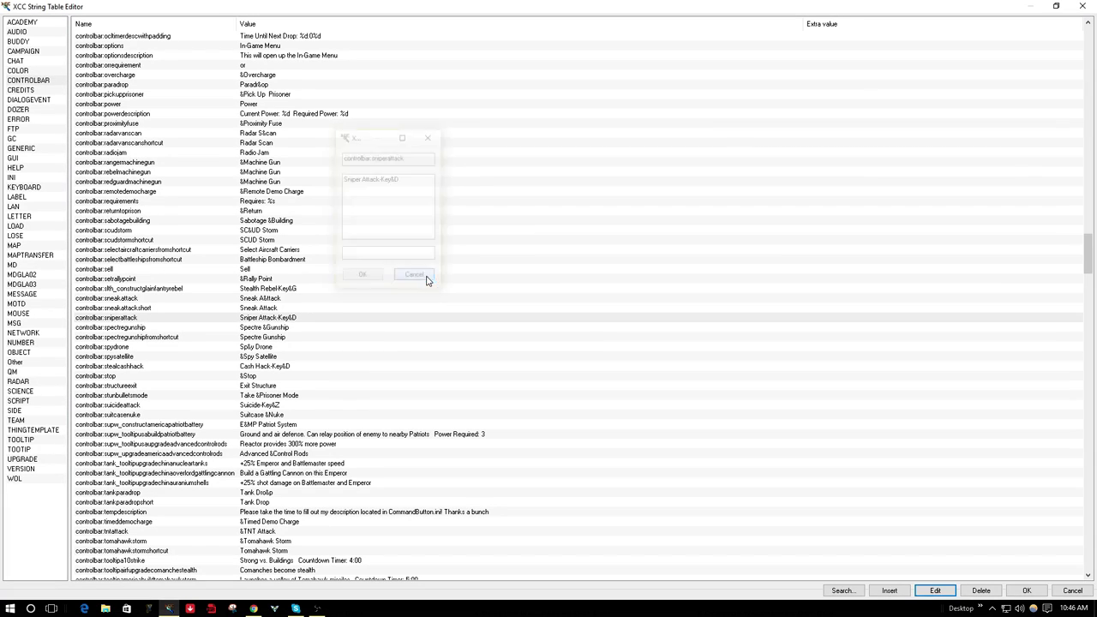
Step: Compare the Cash Hack string with Sniper Attack, examine the full Sniper Attack text in its edit dialog, and cancel
click(278, 369)
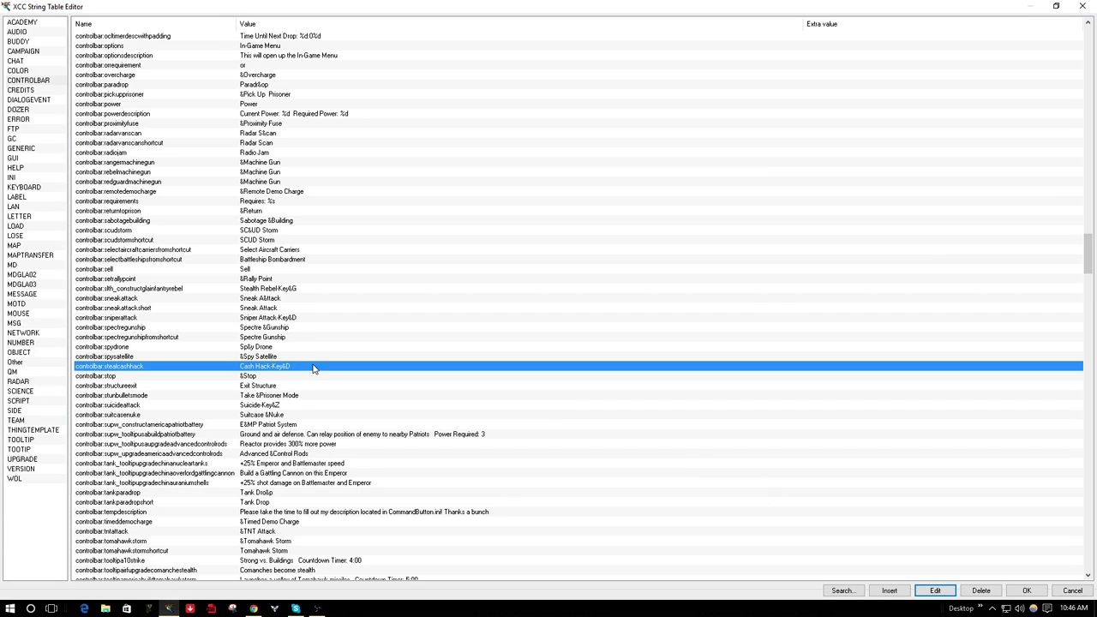
click(310, 318)
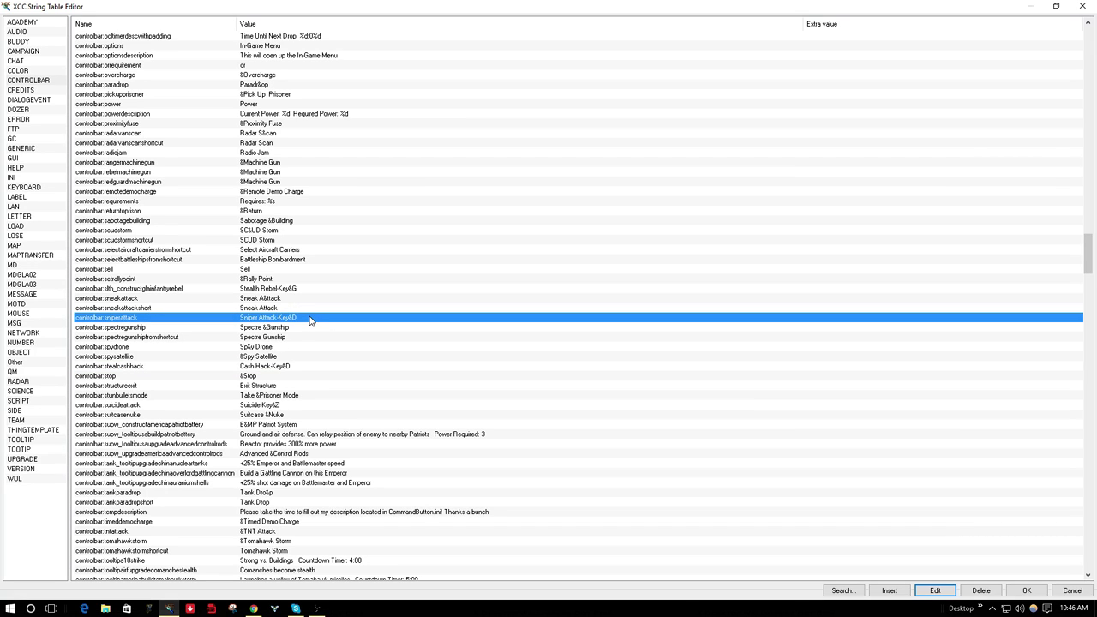
click(934, 590)
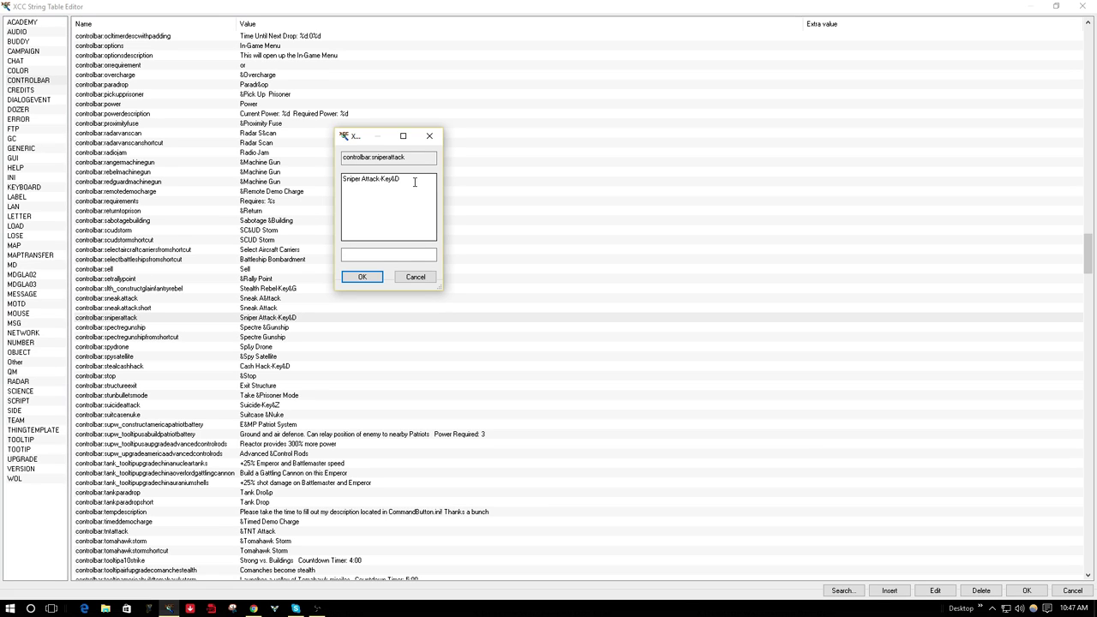
drag(414, 181, 324, 181)
click(448, 190)
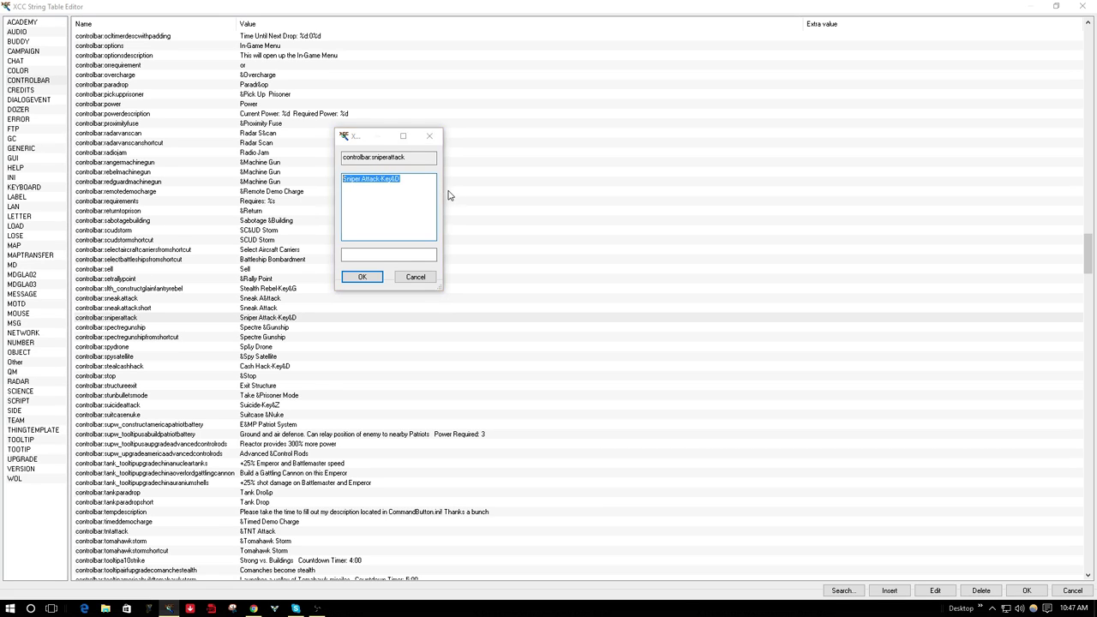
click(415, 278)
Step: Inspect the label and hotkey suffix of the Suicide attack string in its edit dialog, and cancel the dialog
scroll(288, 235, down, 3)
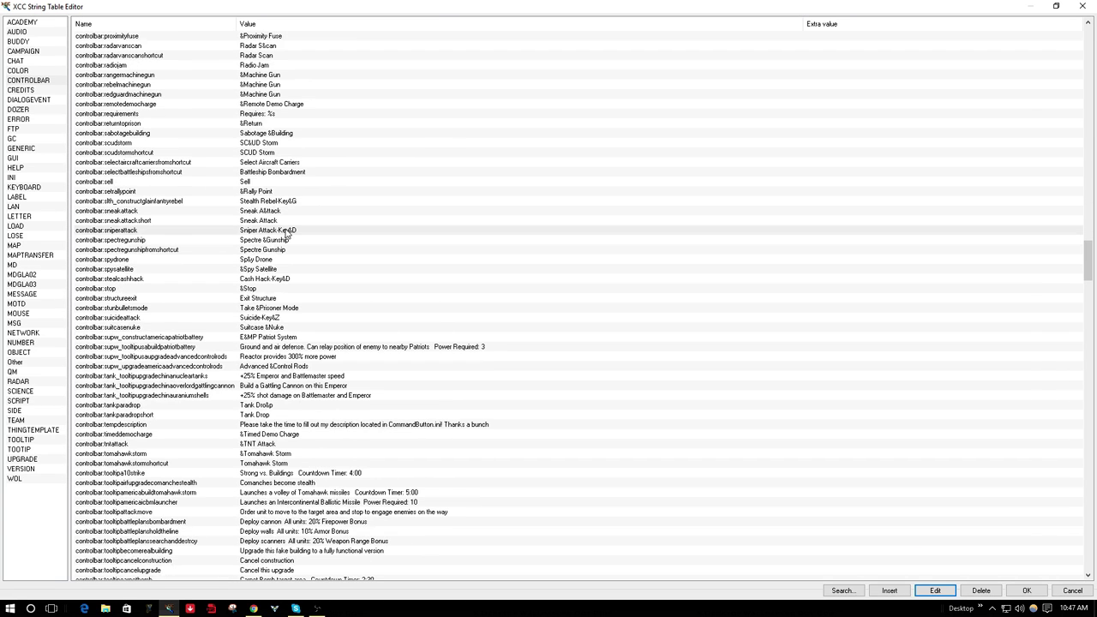
scroll(283, 234, down, 3)
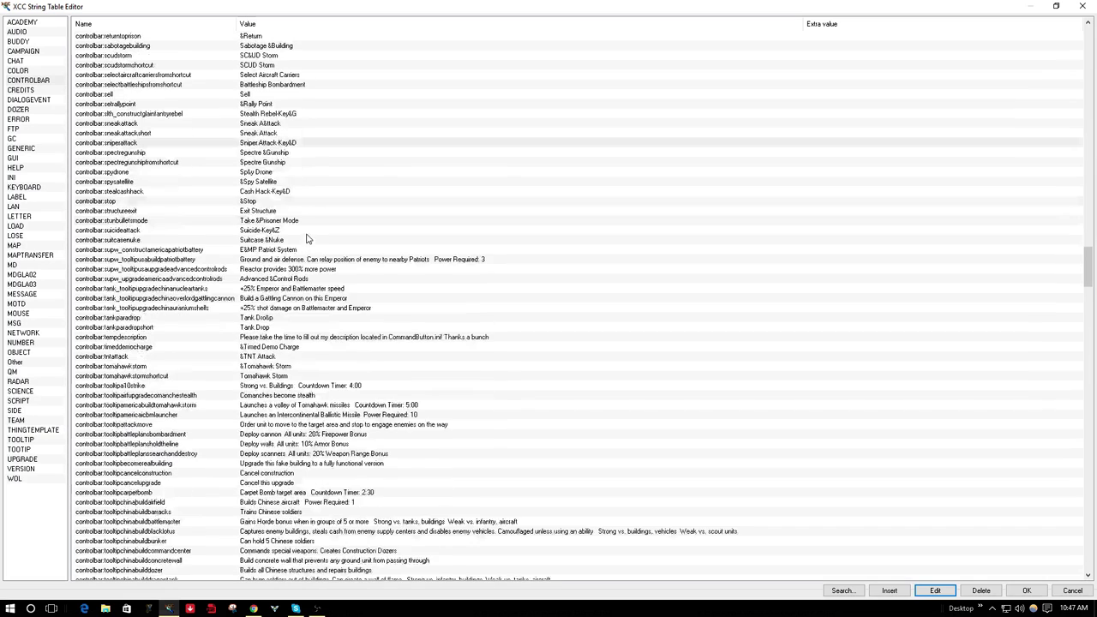
click(268, 233)
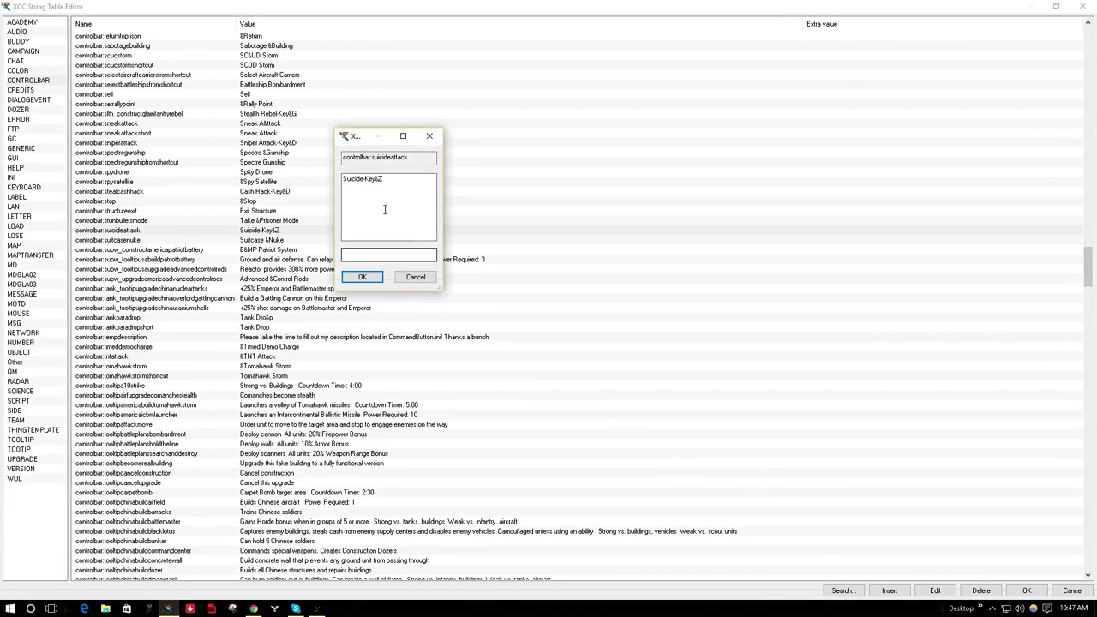
double_click(395, 180)
drag(412, 182, 341, 177)
click(404, 185)
click(415, 277)
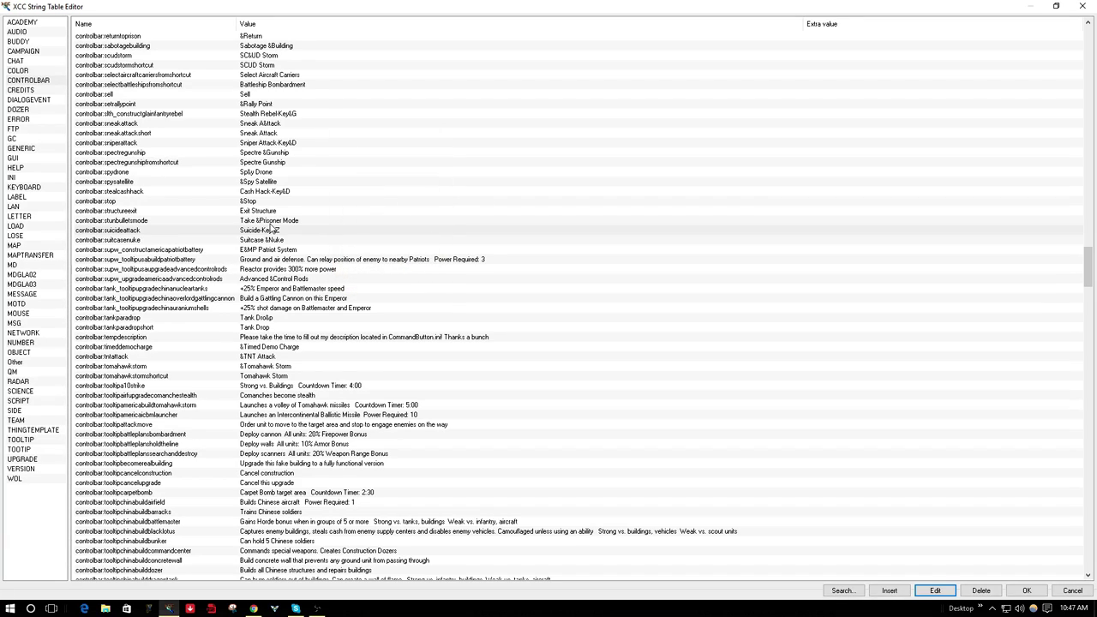
Step: Compare the hotkey suffixes of the GLA Quad Cannon and RPG Trooper strings
scroll(282, 214, down, 2)
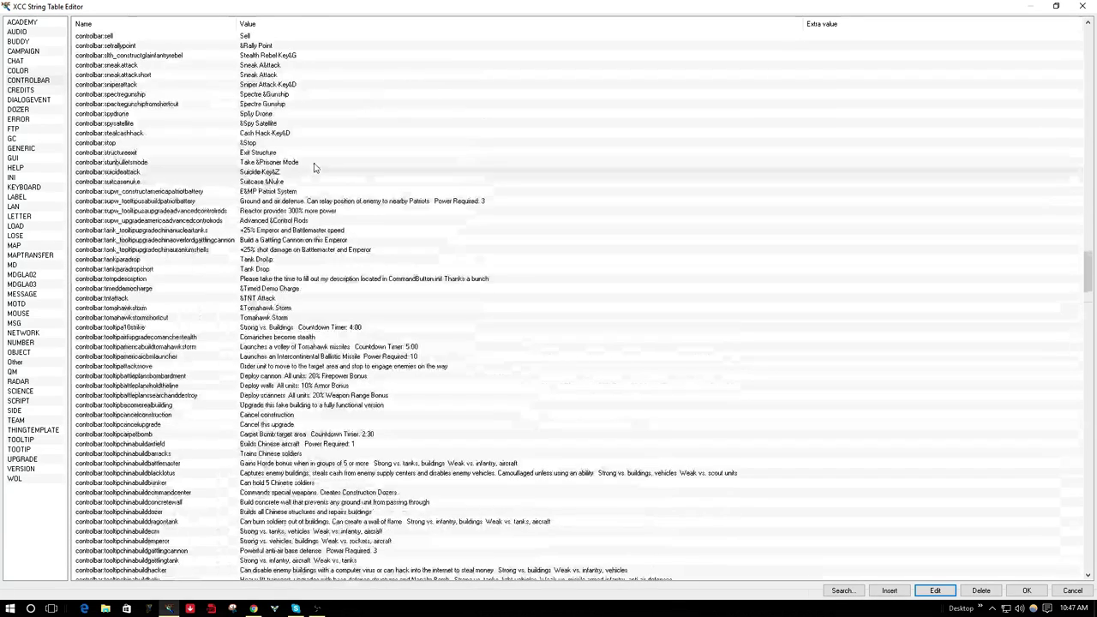
scroll(322, 170, down, 3)
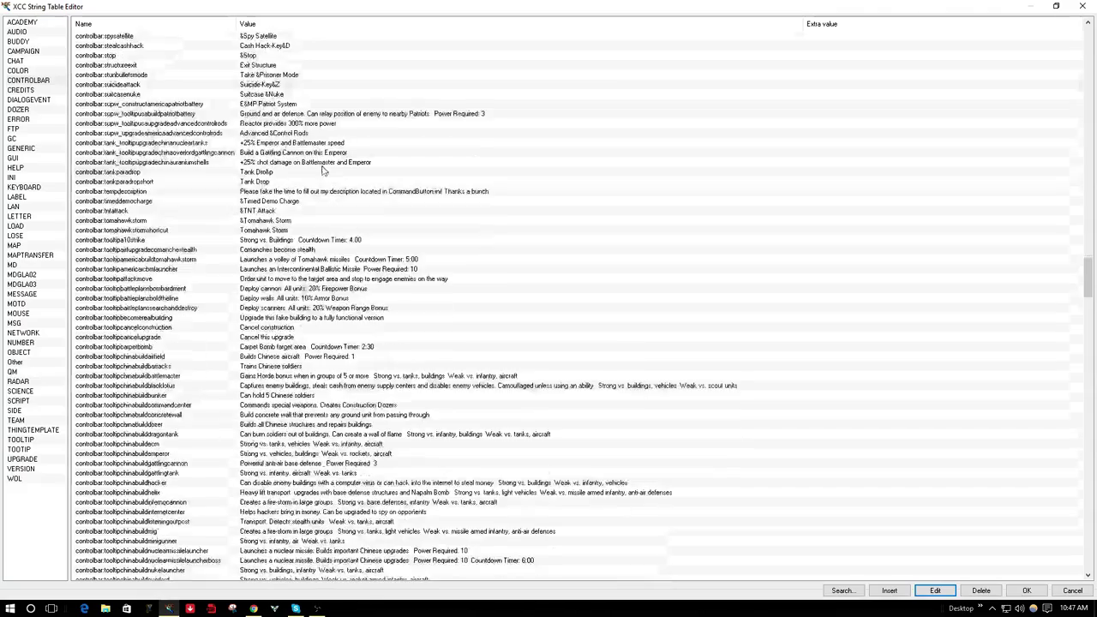
scroll(322, 170, down, 4)
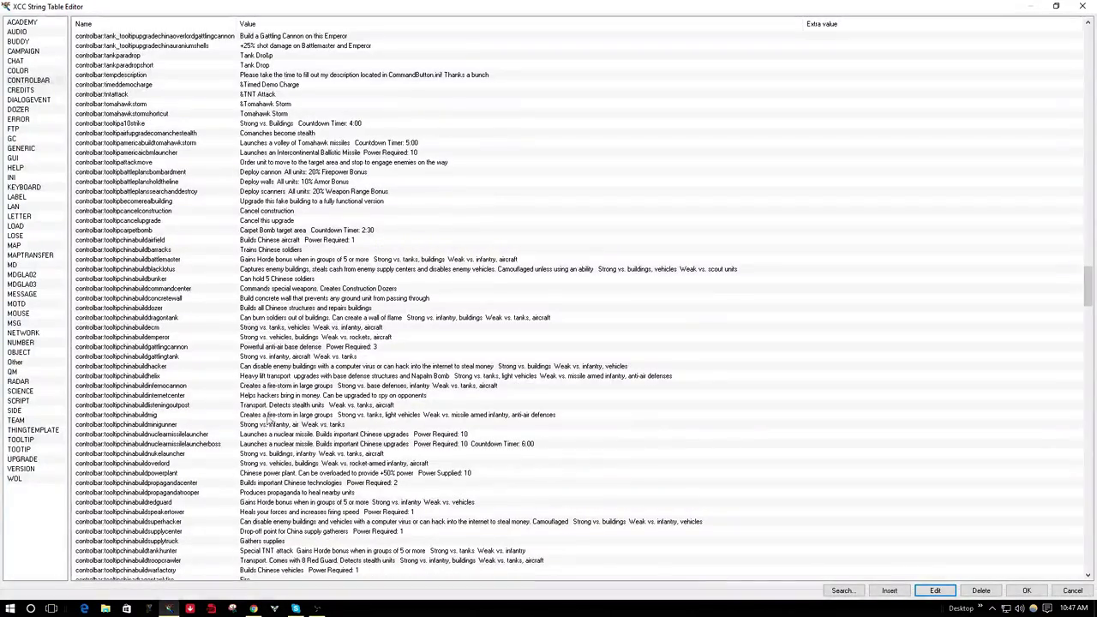
scroll(274, 482, down, 8)
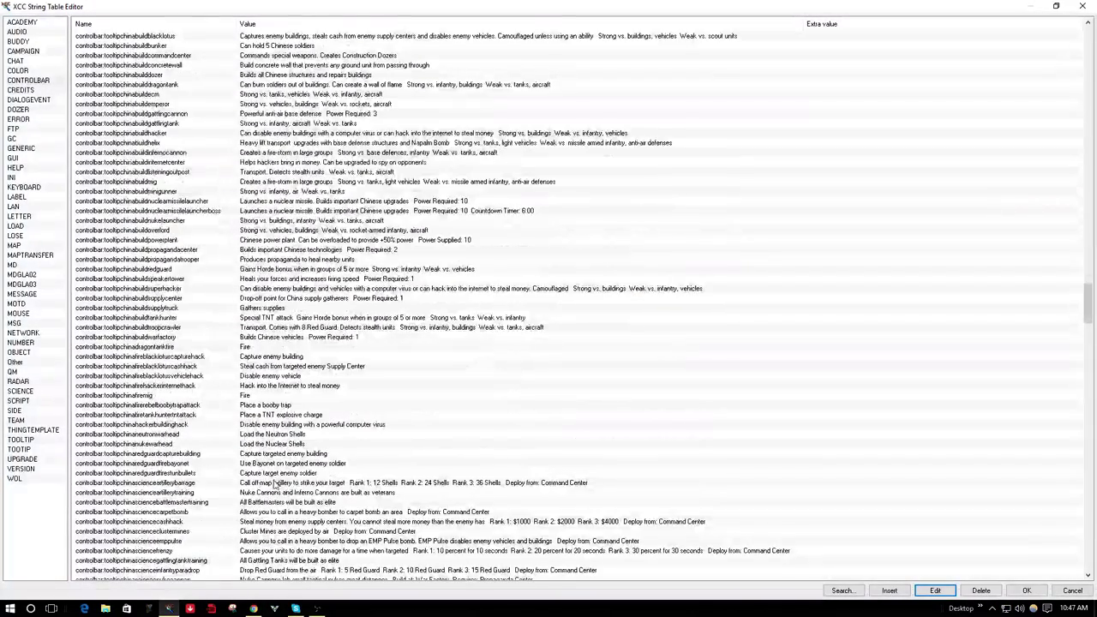
scroll(275, 482, up, 15)
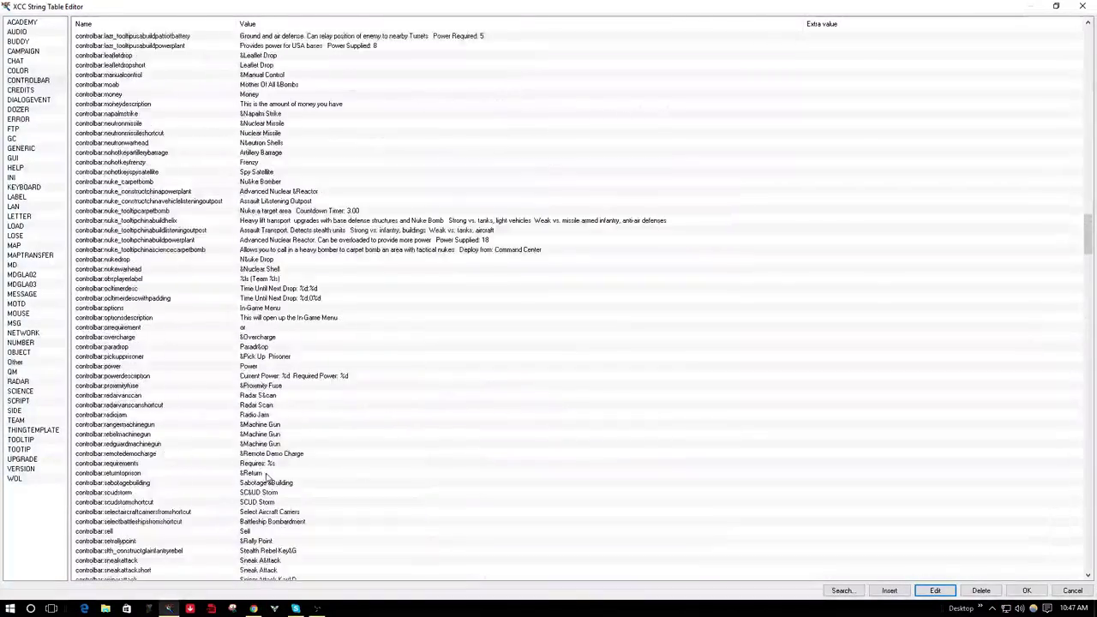
scroll(334, 429, up, 19)
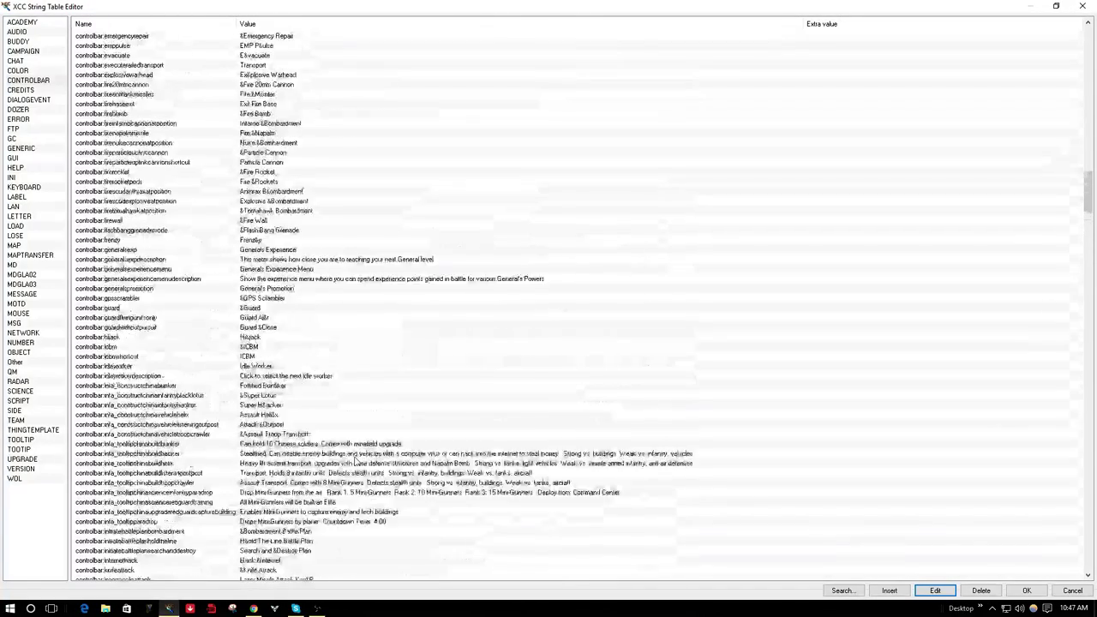
scroll(354, 460, up, 20)
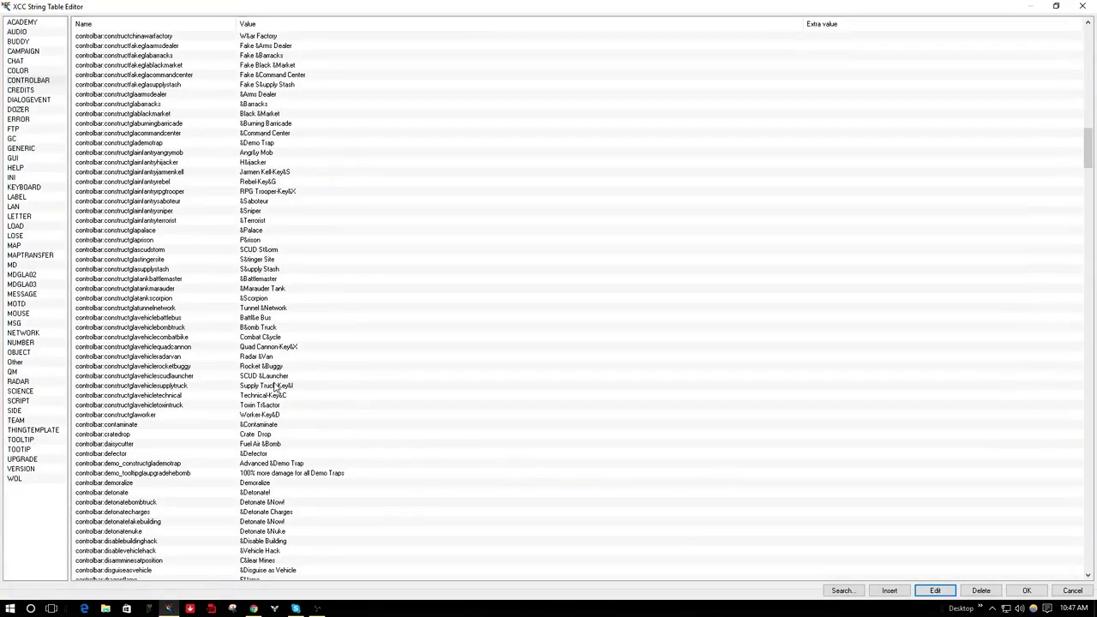
click(276, 347)
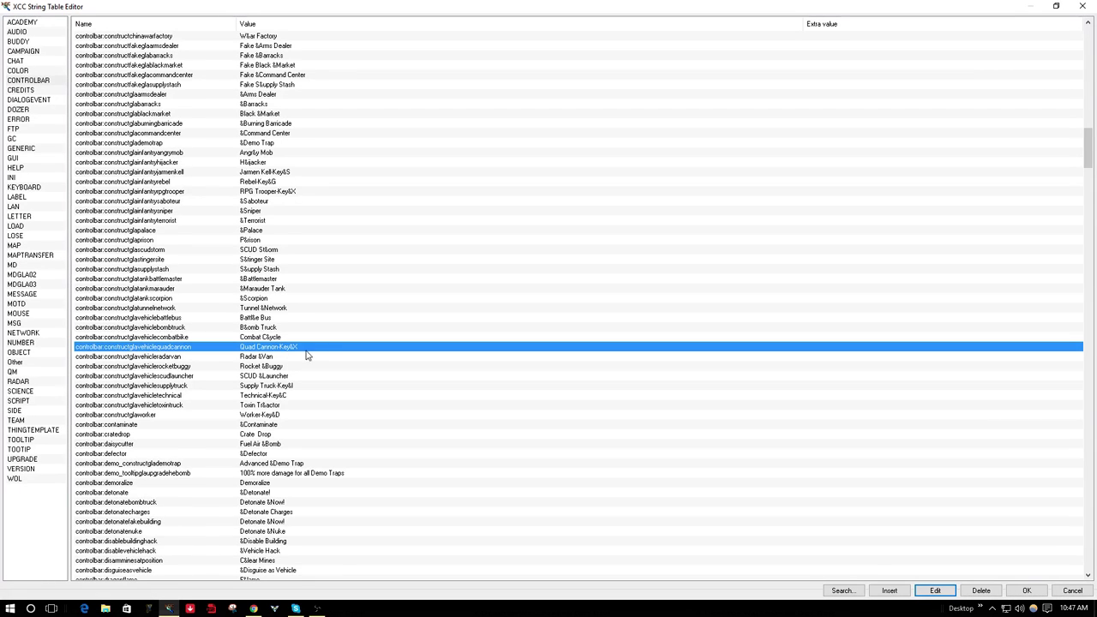
drag(307, 356, 307, 569)
scroll(307, 428, up, 9)
click(306, 454)
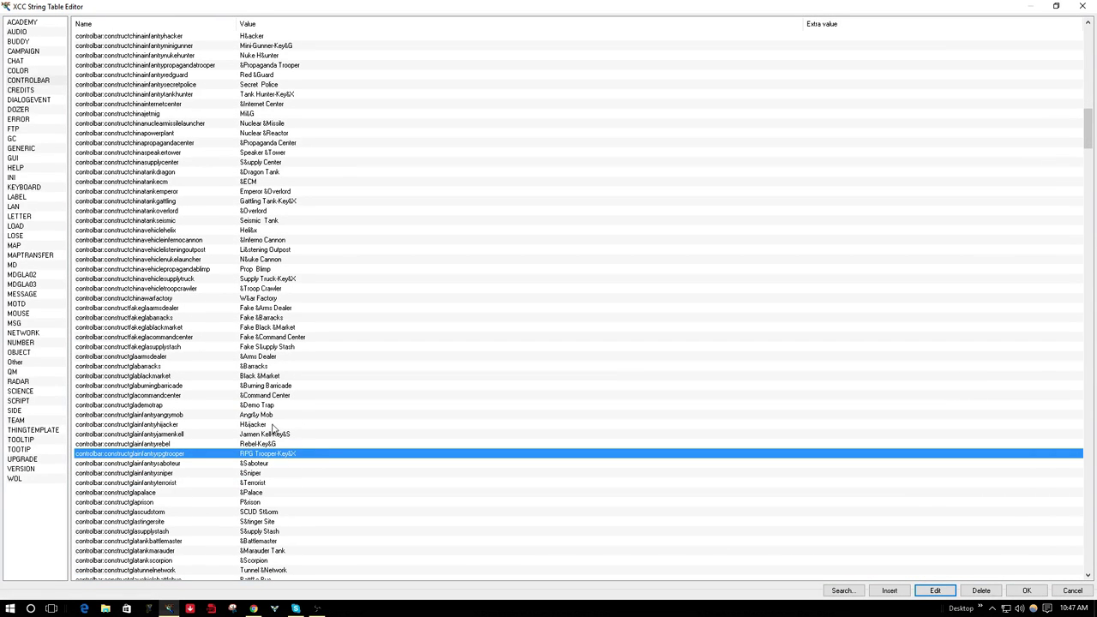
Step: Return to the start of the CONTROLBAR strings and close the String Table Editor
scroll(271, 425, up, 20)
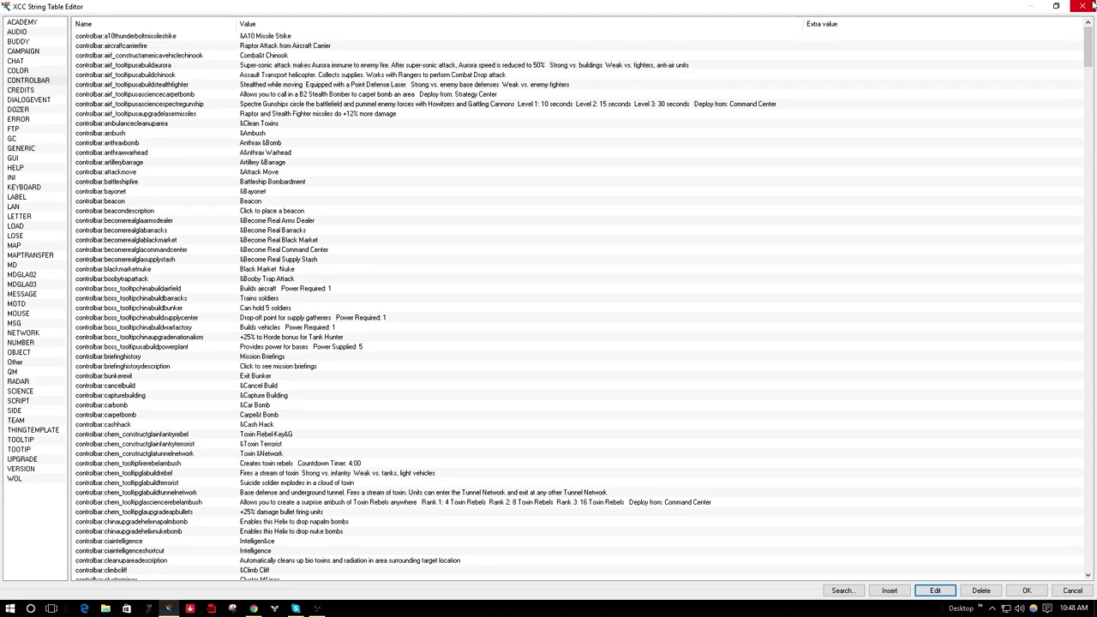
click(1093, 6)
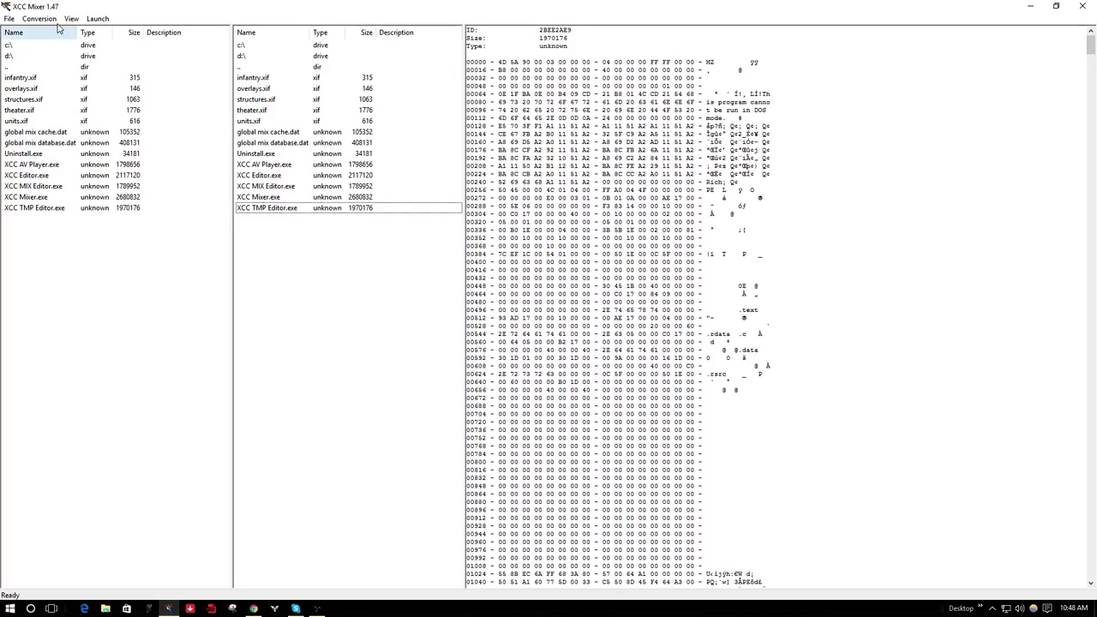
click(12, 19)
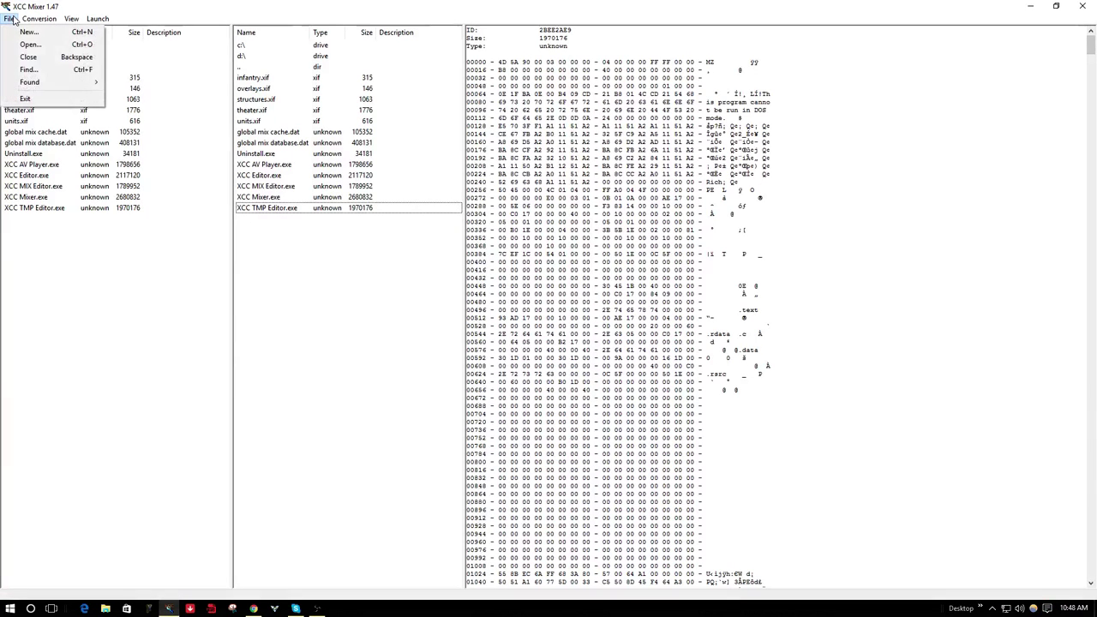
click(12, 18)
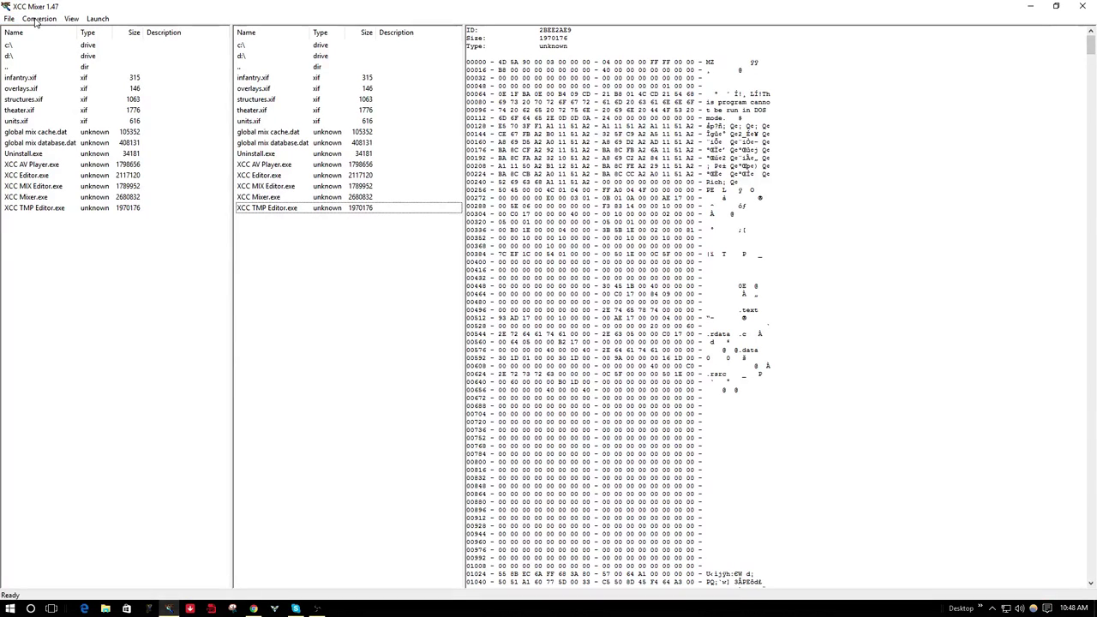
click(72, 19)
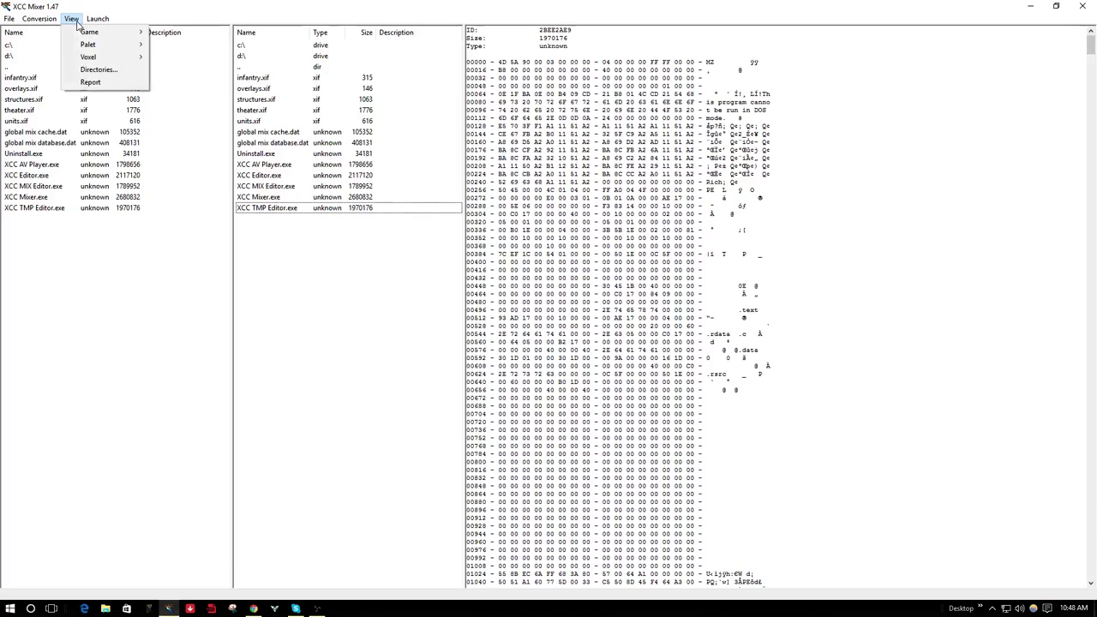
mouse_move(97, 19)
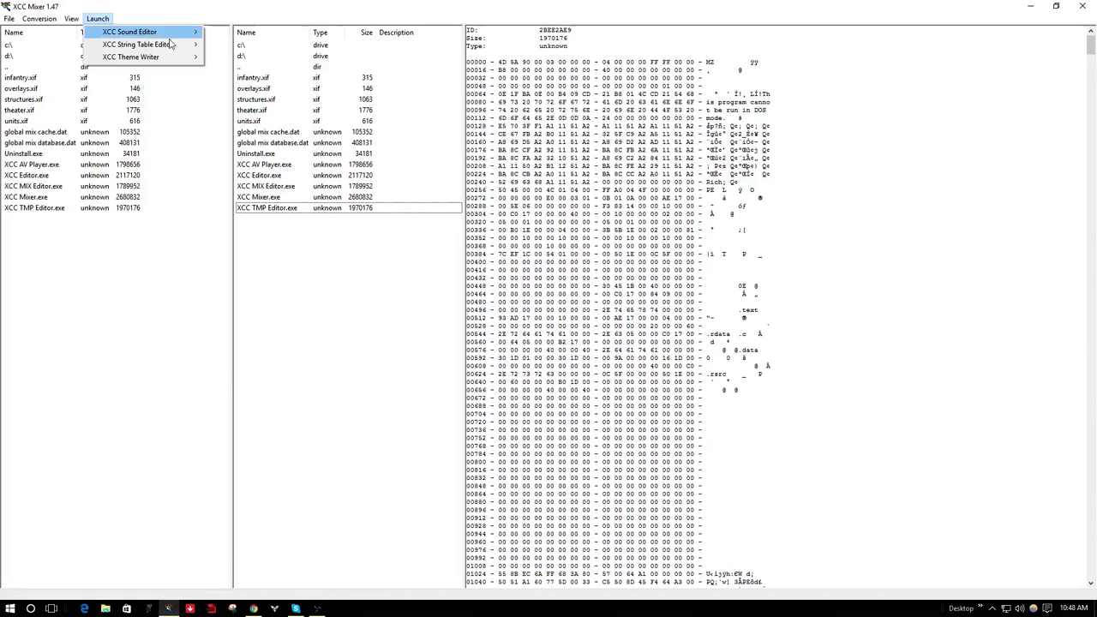
mouse_move(159, 44)
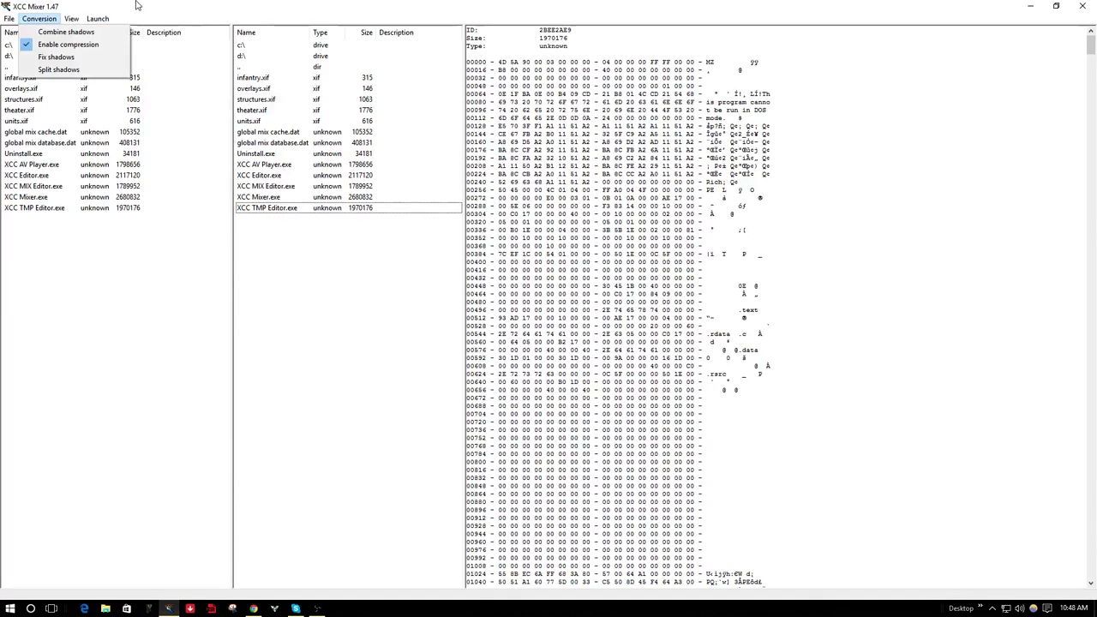
click(38, 19)
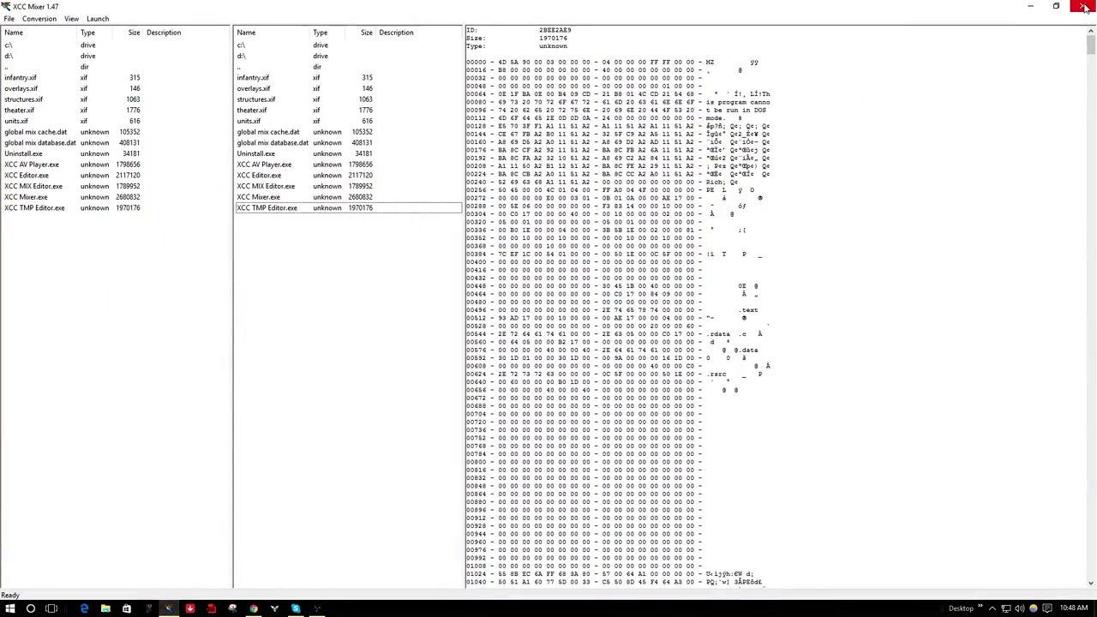
Step: Close XCC Mixer and show the XCC home page at xhp.xwis.net in Chrome, highlighting its web address
click(1084, 7)
click(254, 609)
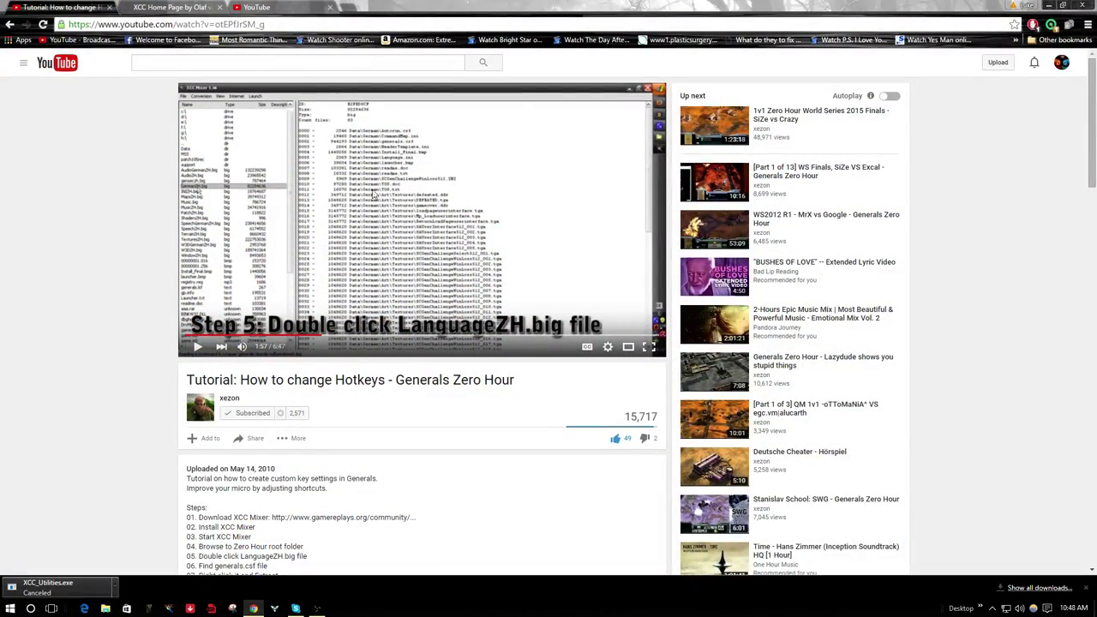
click(169, 7)
click(111, 24)
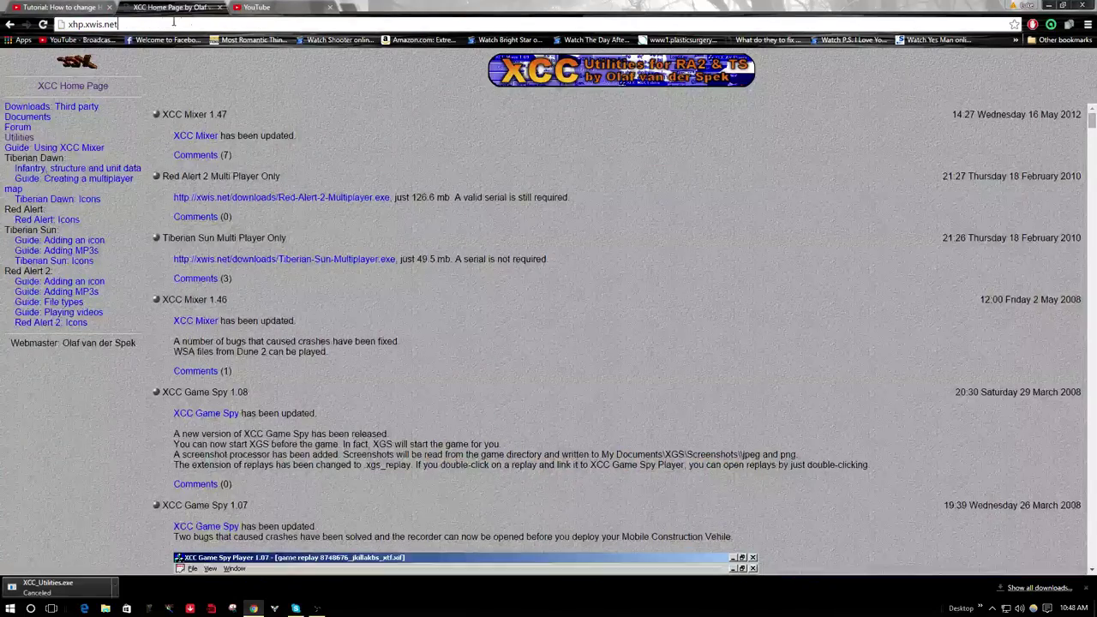
drag(120, 24, 69, 24)
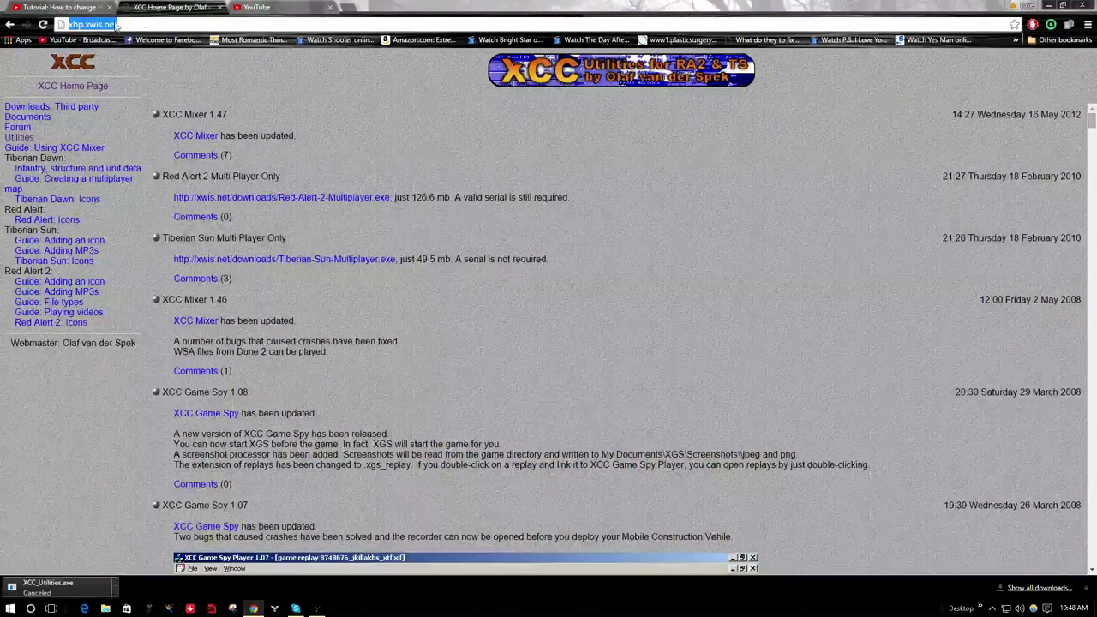
key(Right)
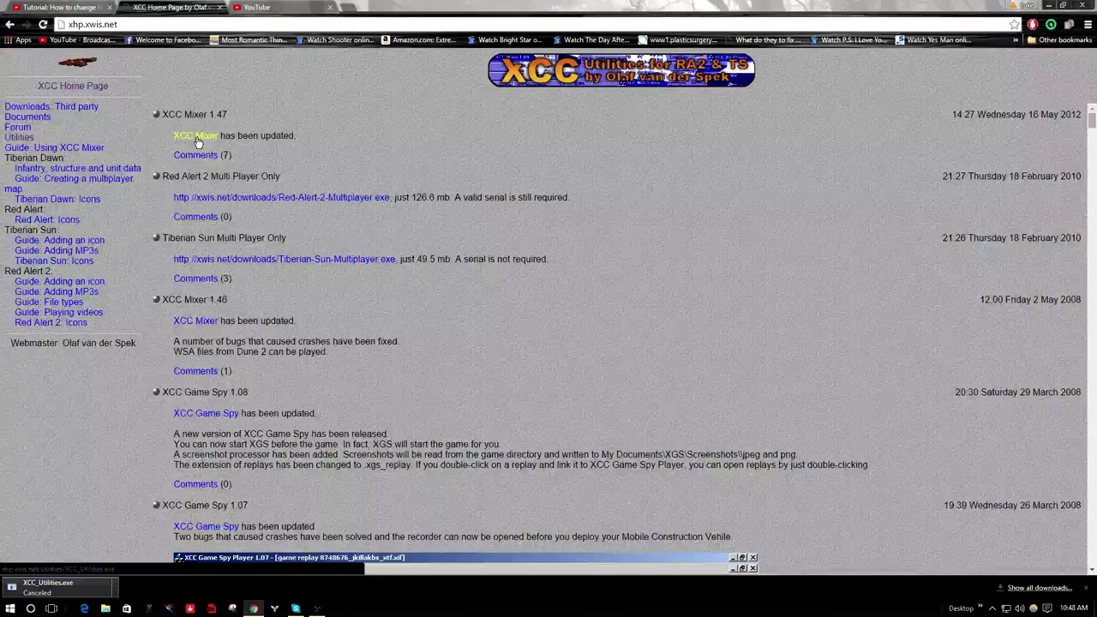
Step: Highlight the XCC Mixer 1.47 news entry and point out its XCC Mixer download link
drag(161, 113, 295, 138)
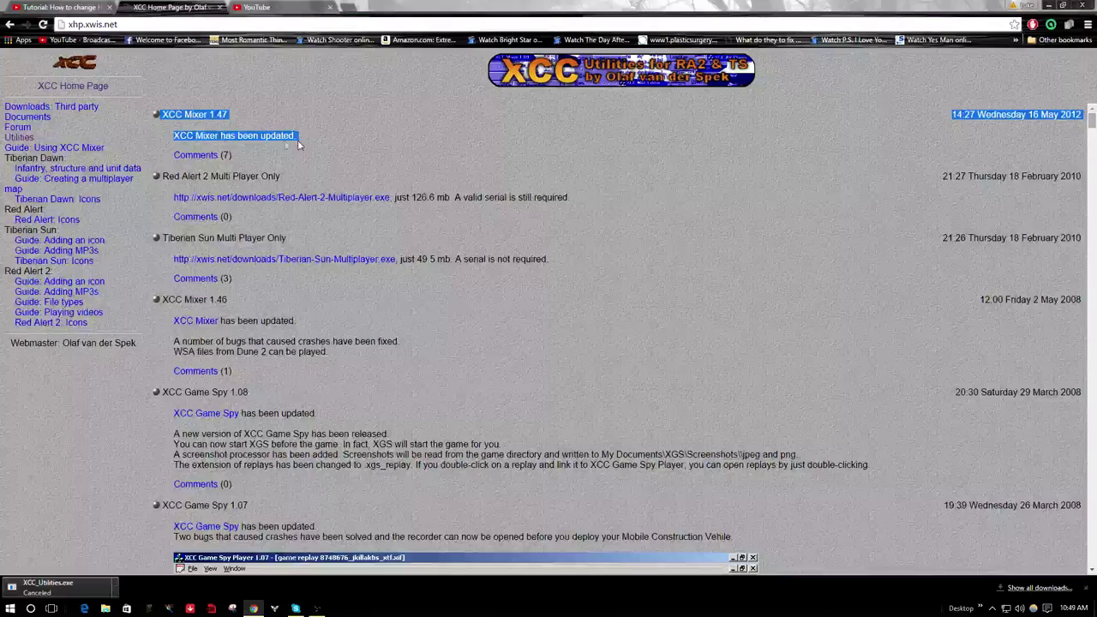
click(176, 127)
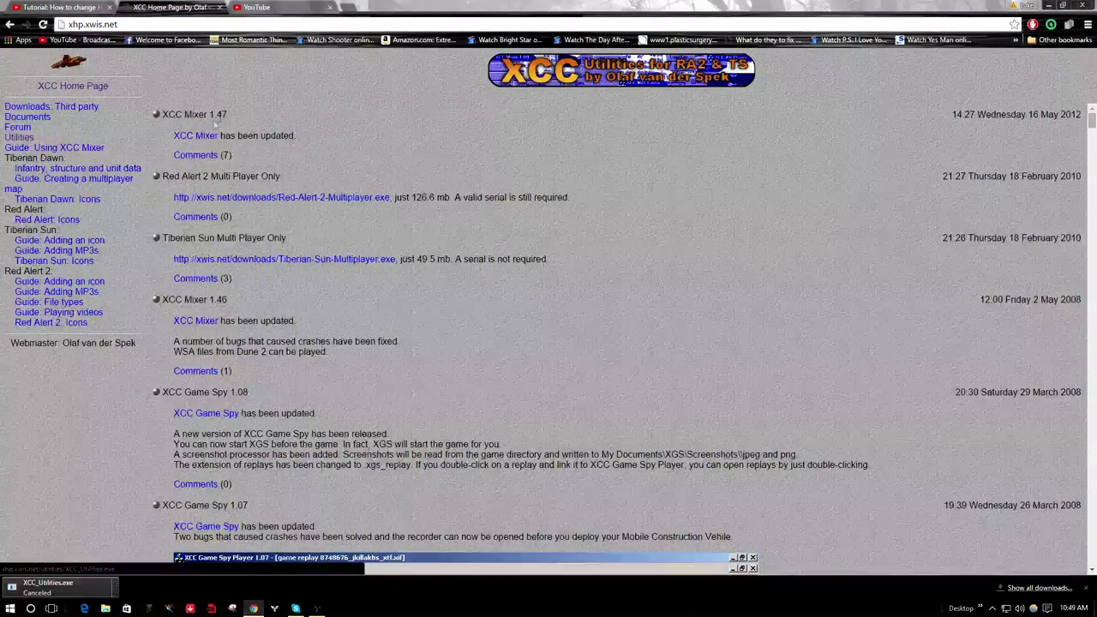
click(214, 133)
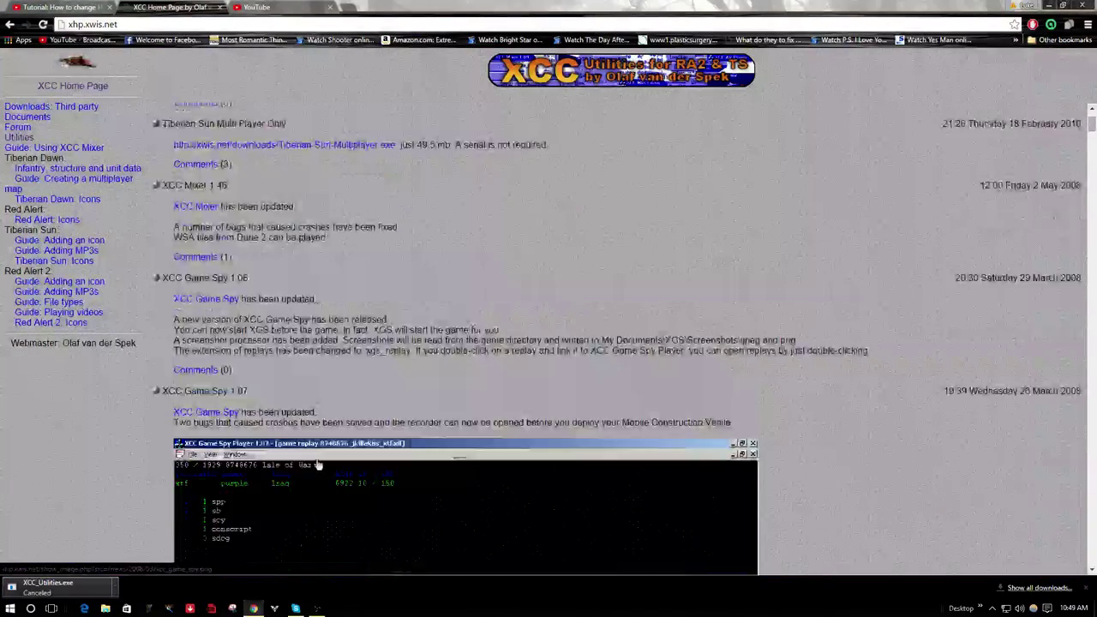
Step: Review the listed steps in the description of the YouTube video "Tutorial: How to change Hotkeys - Generals Zero Hour"
click(90, 7)
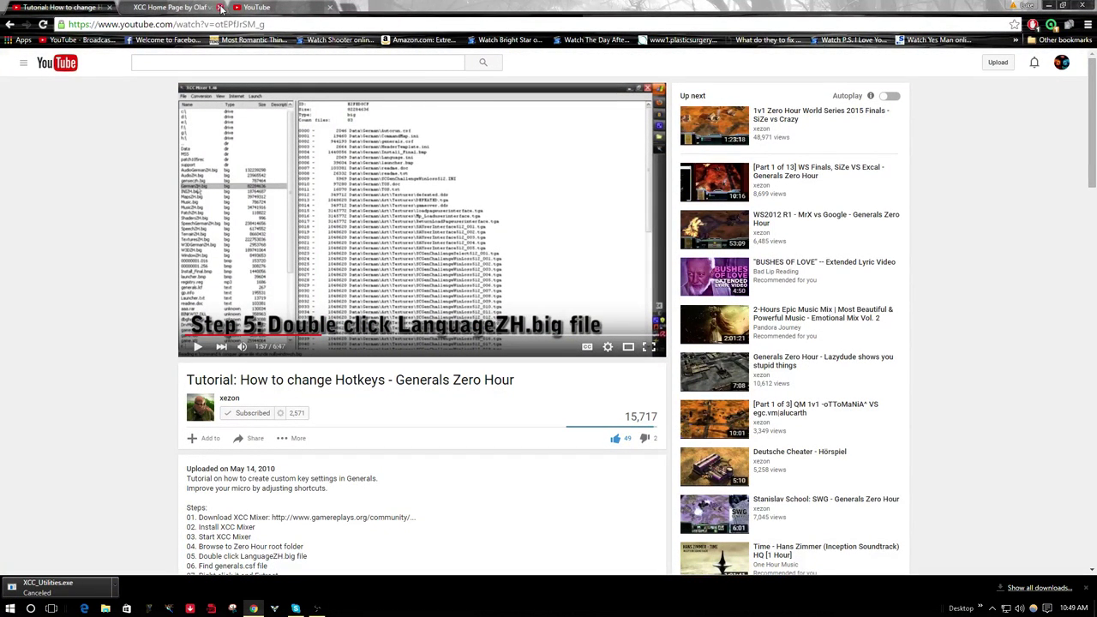
scroll(90, 283, down, 5)
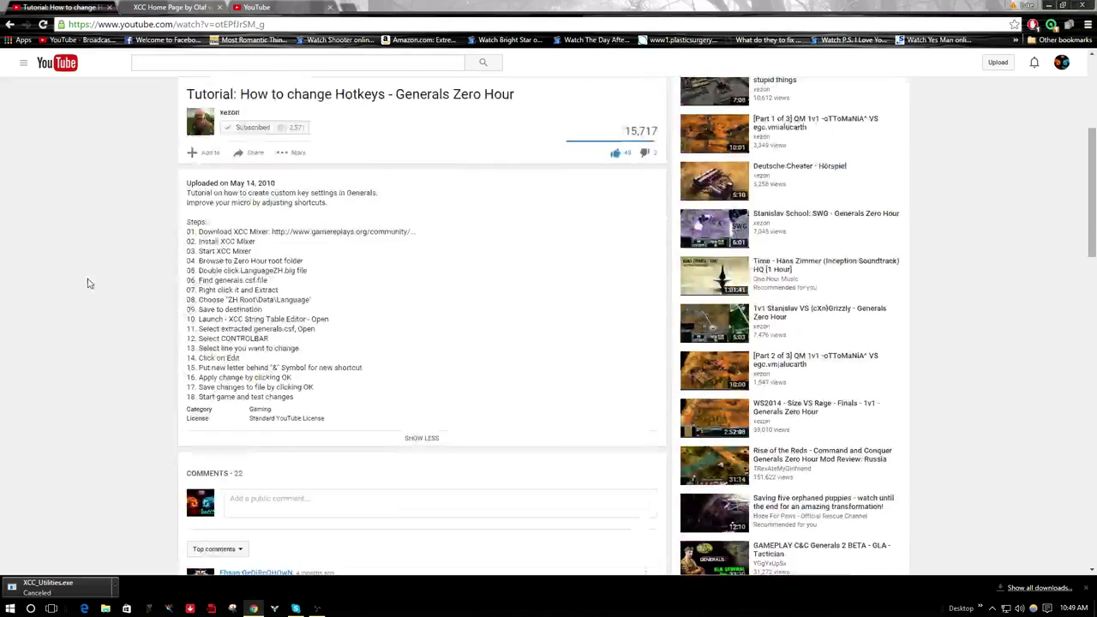
scroll(88, 279, up, 5)
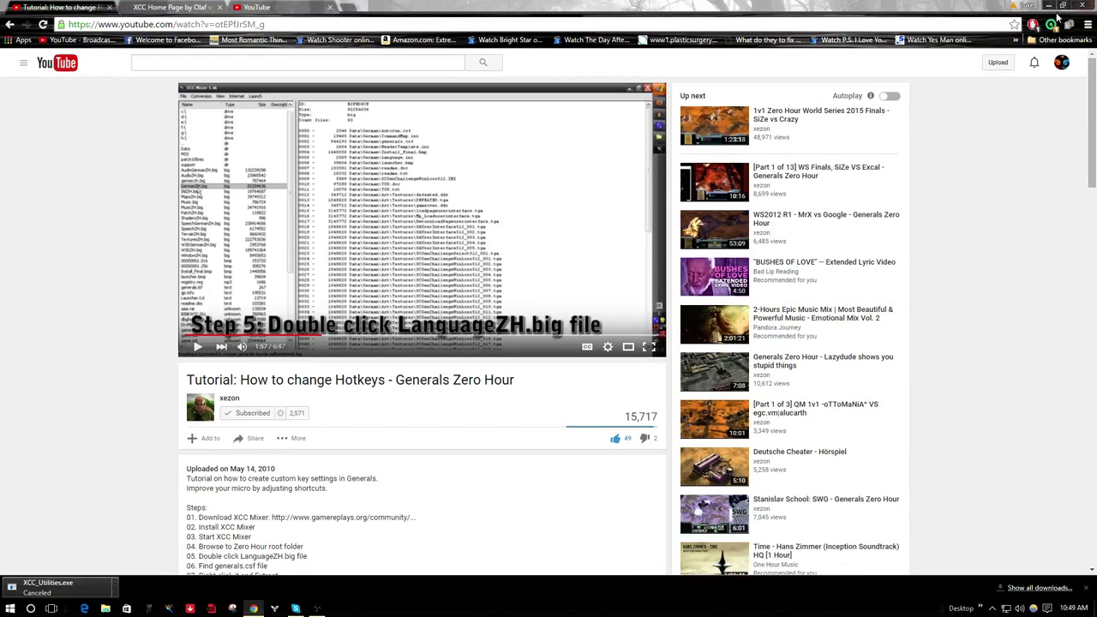